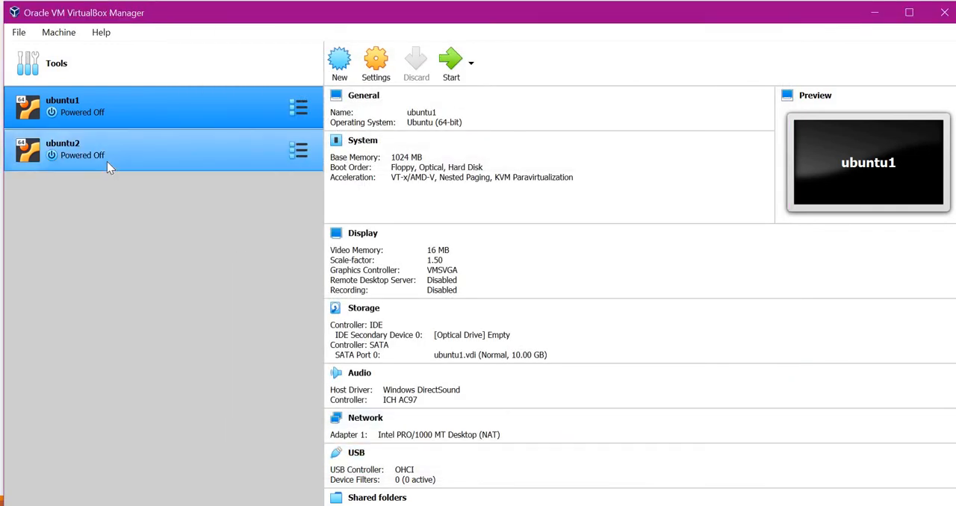
Review the network settings of the ubuntu2 virtual machine across its adapters.
right_click(107, 161)
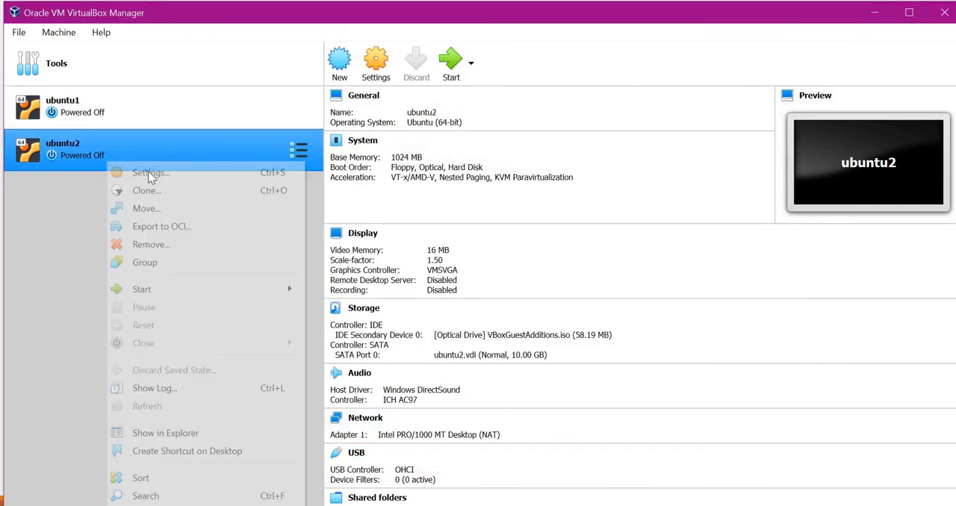
click(148, 171)
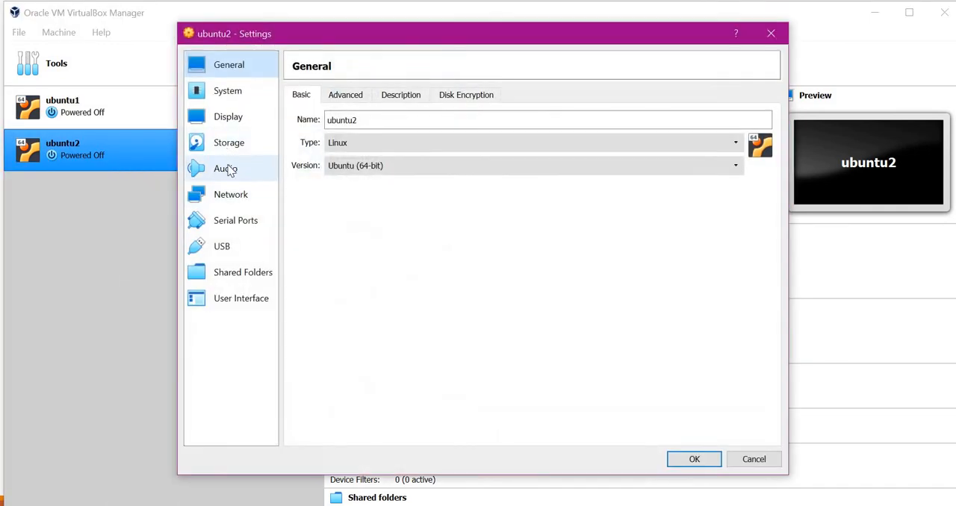
click(228, 195)
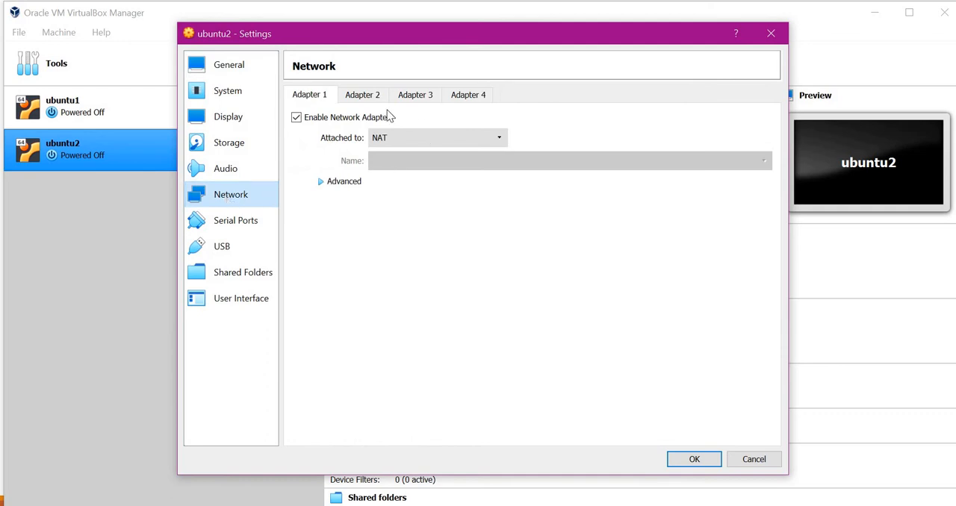
key(ctrl+Tab)
key(ctrl+Tab)
key(ctrl+Tab)
key(ctrl+Tab)
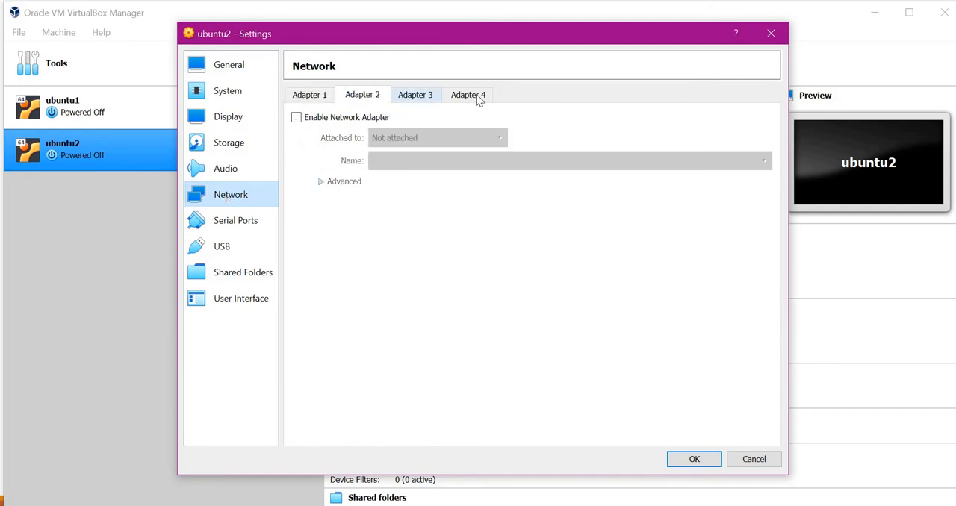
click(694, 459)
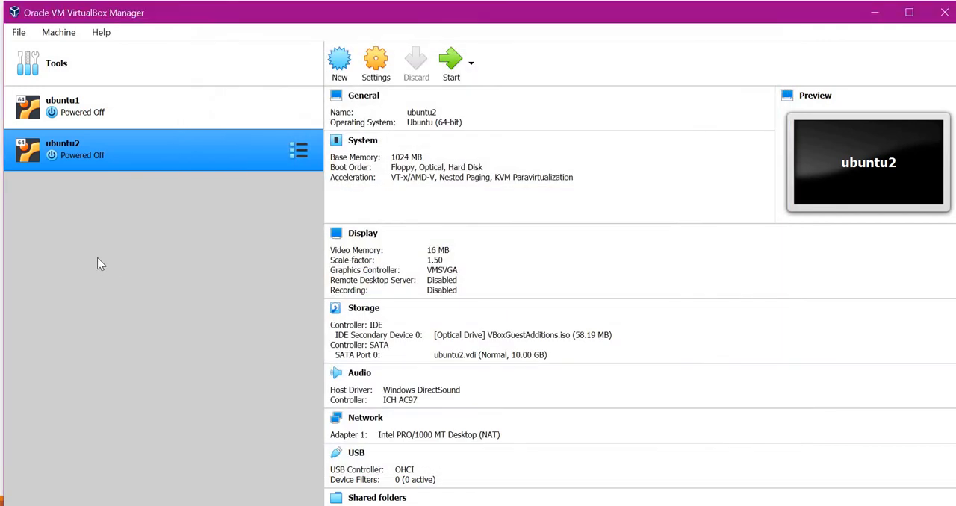
Attach Adapter 1 of the ubuntu1 virtual machine to the Internal Network intnet1, checking its advanced options before saving.
right_click(75, 107)
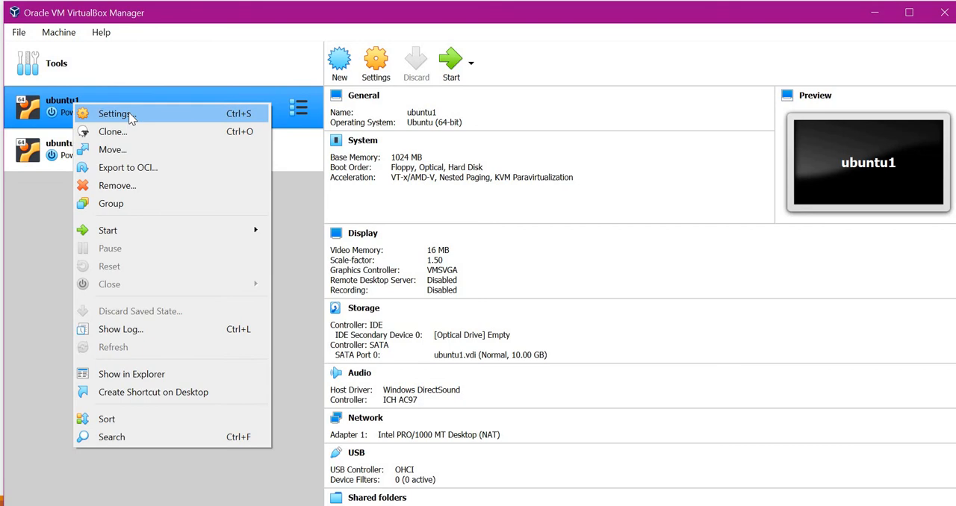
click(129, 112)
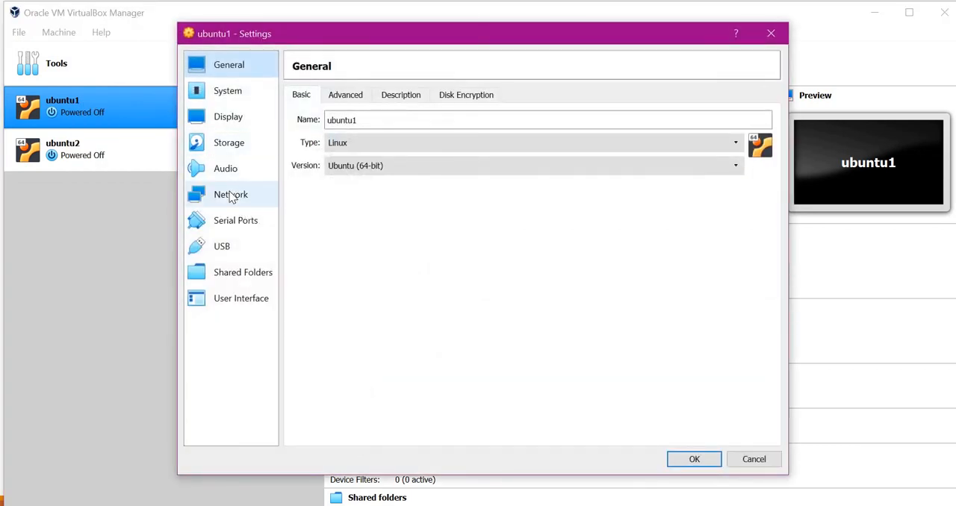
click(230, 195)
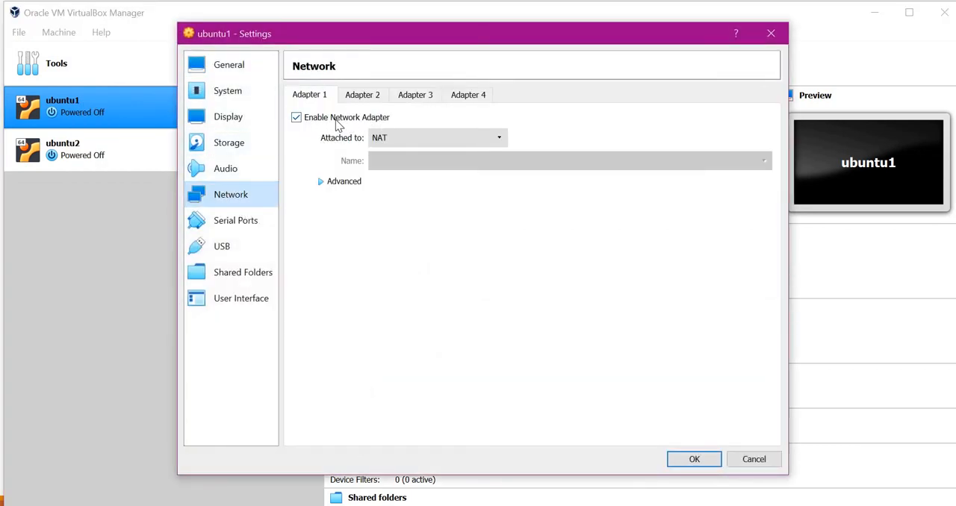
click(417, 142)
click(417, 173)
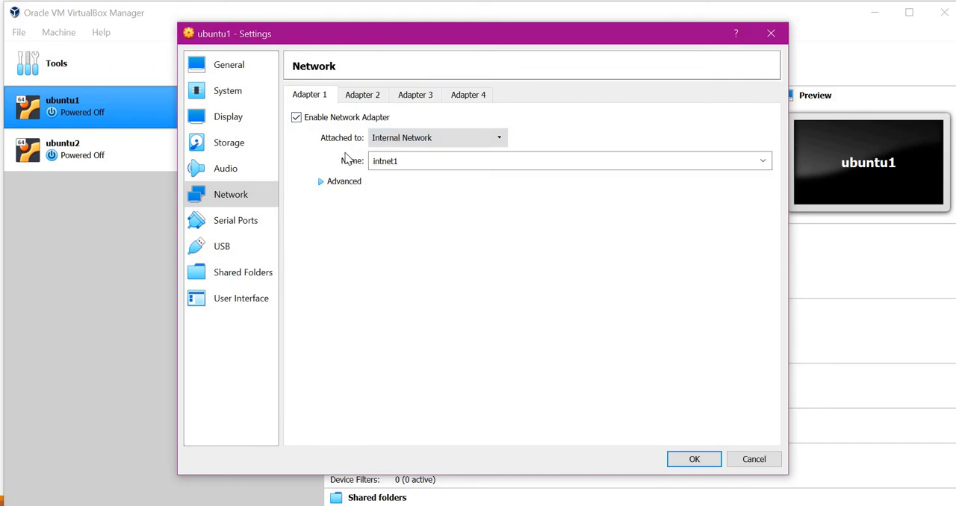
click(399, 161)
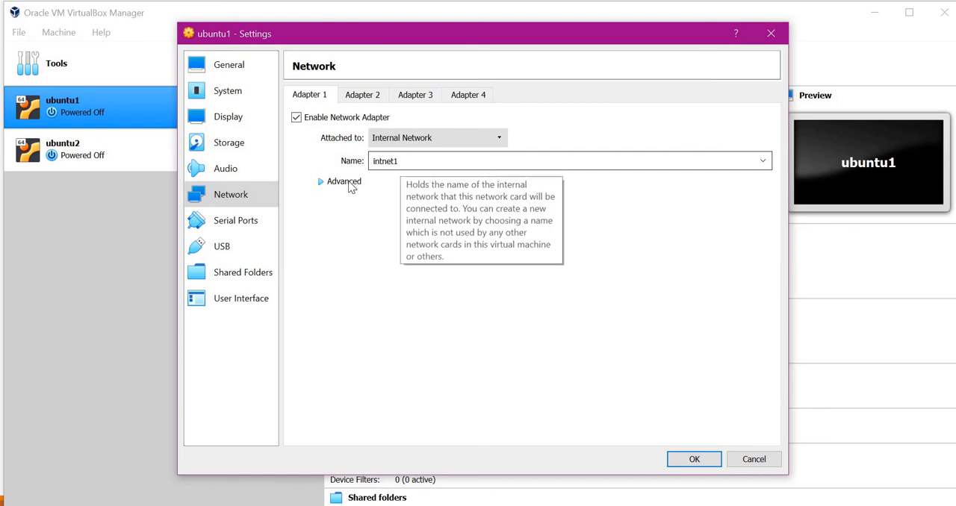
click(321, 184)
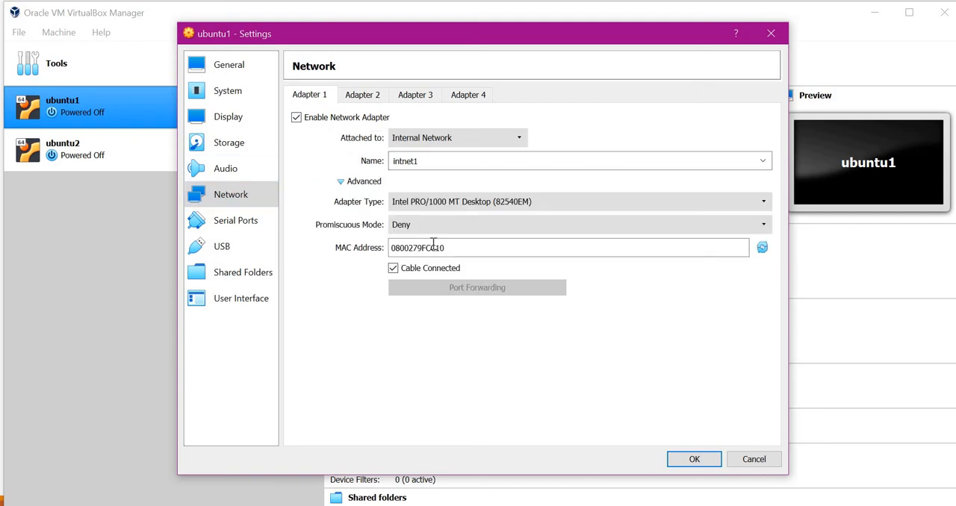
click(688, 458)
Attach Adapter 1 of the ubuntu2 virtual machine to the Internal Network intnet1 and save the settings.
click(72, 165)
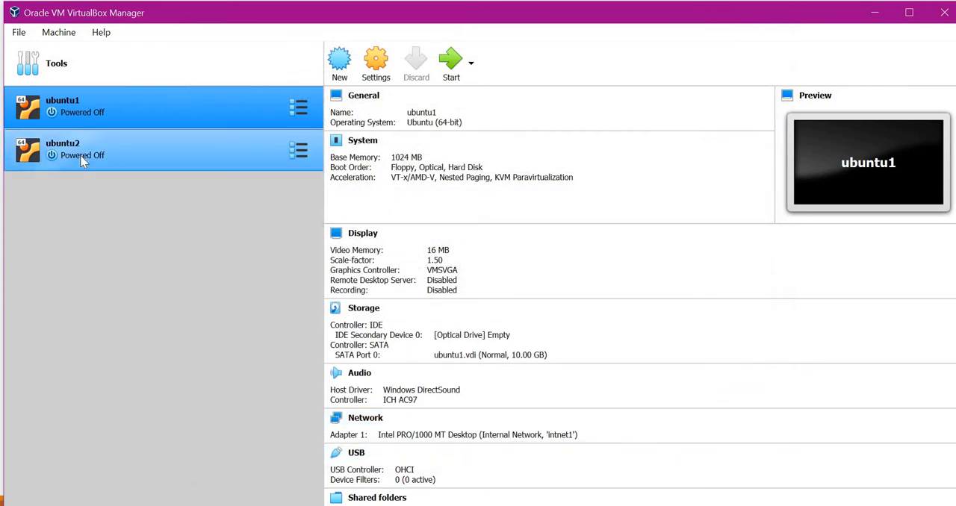
right_click(80, 156)
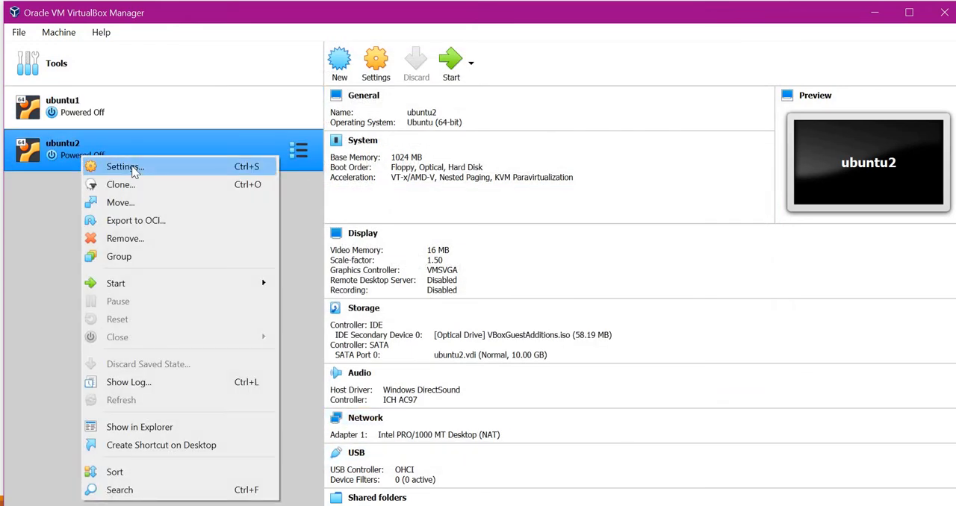
click(125, 167)
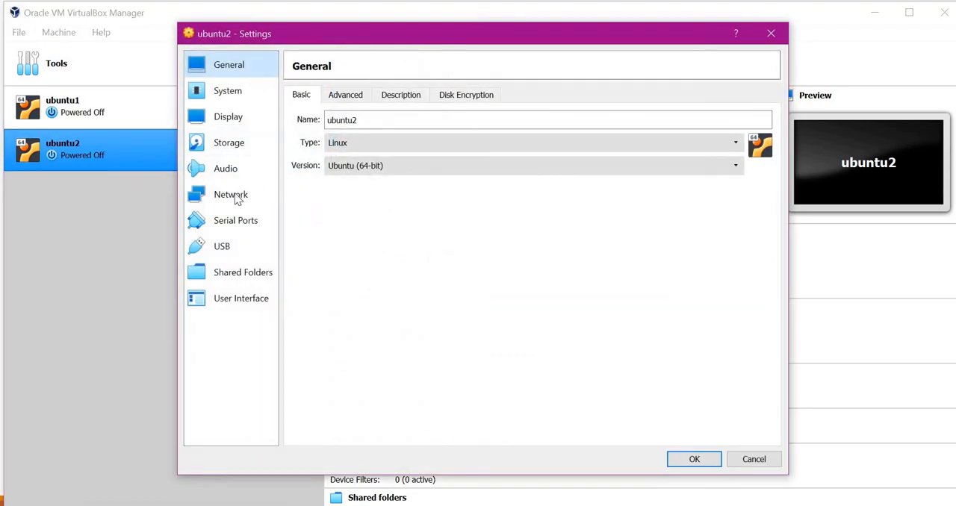
click(233, 197)
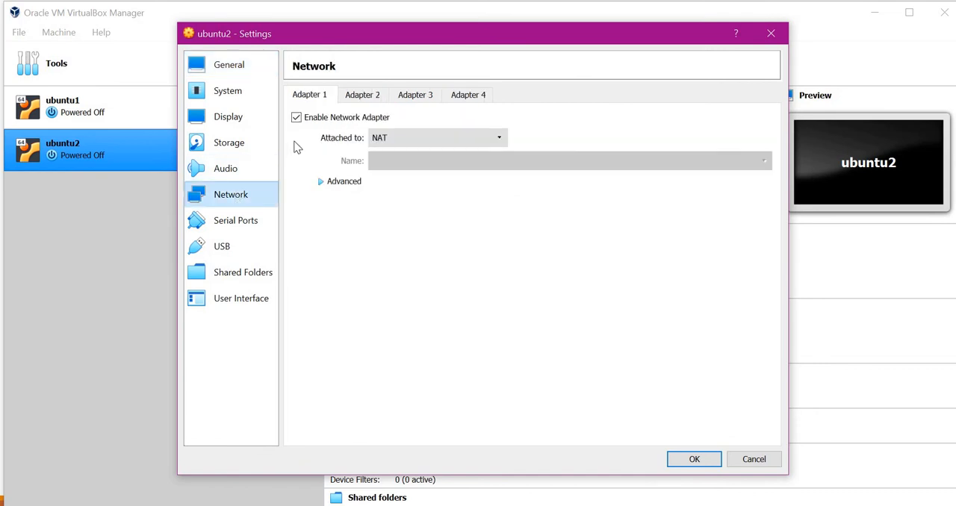
click(388, 139)
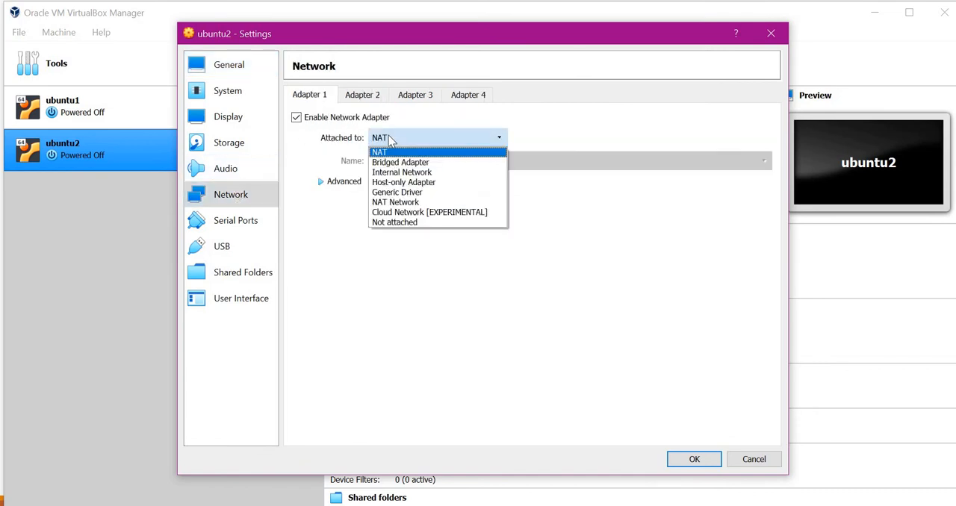
click(407, 175)
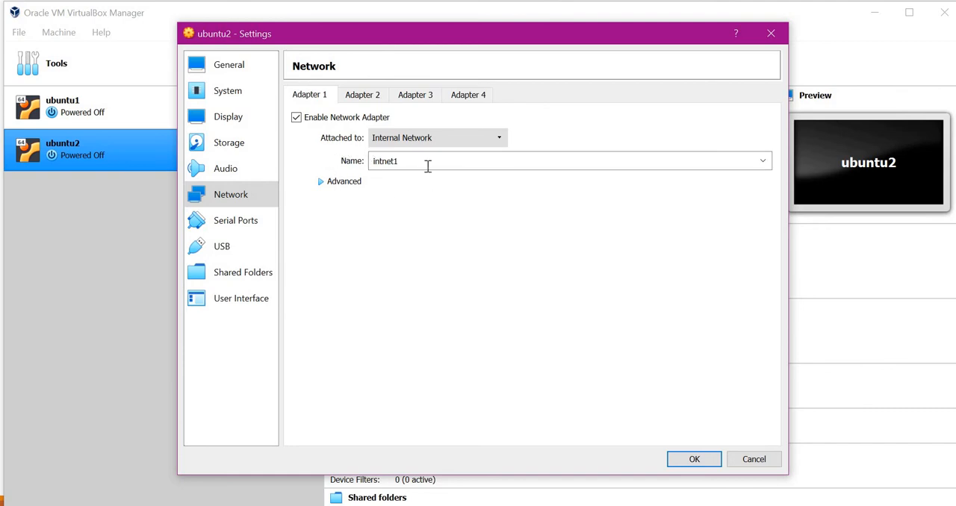
click(694, 459)
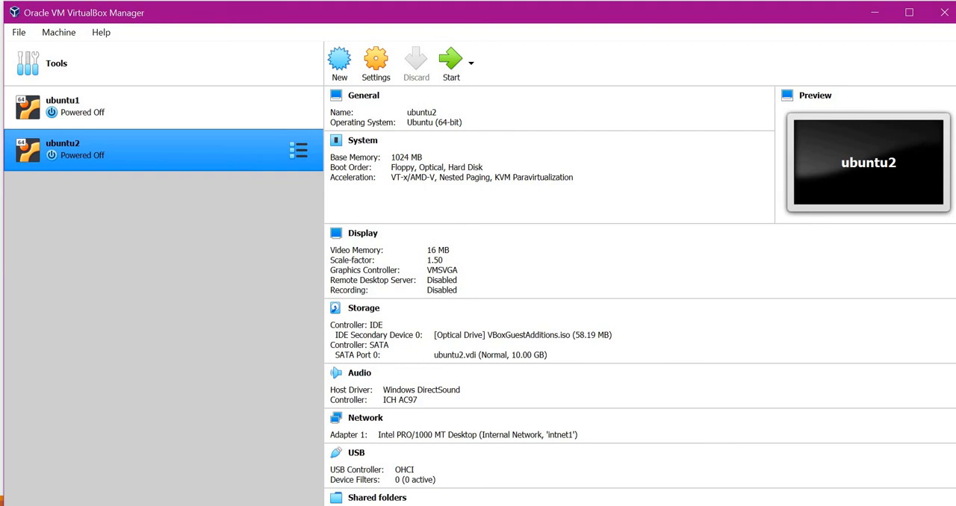
Switch to the useful_links notes in Notepad and examine the DHCP server listing command and the add command's --netname option.
key(alt+Tab)
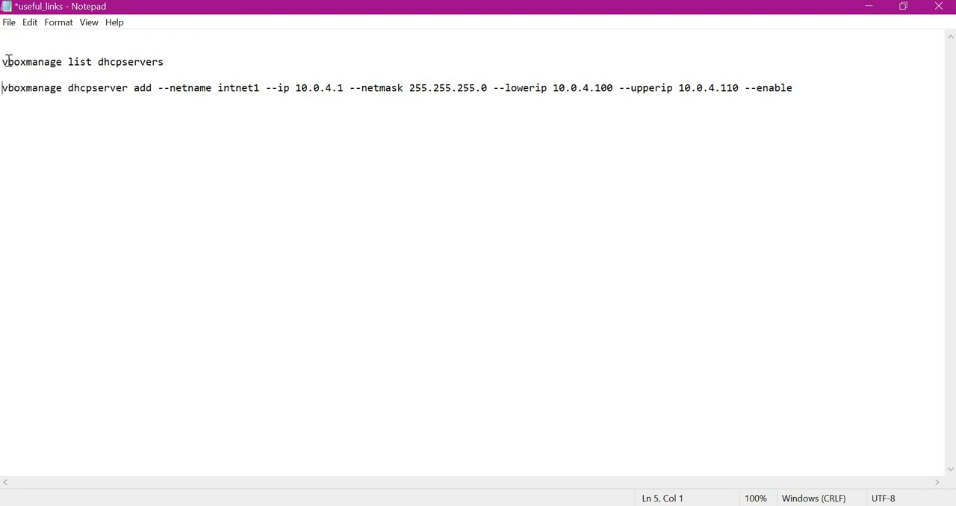
drag(4, 61, 171, 62)
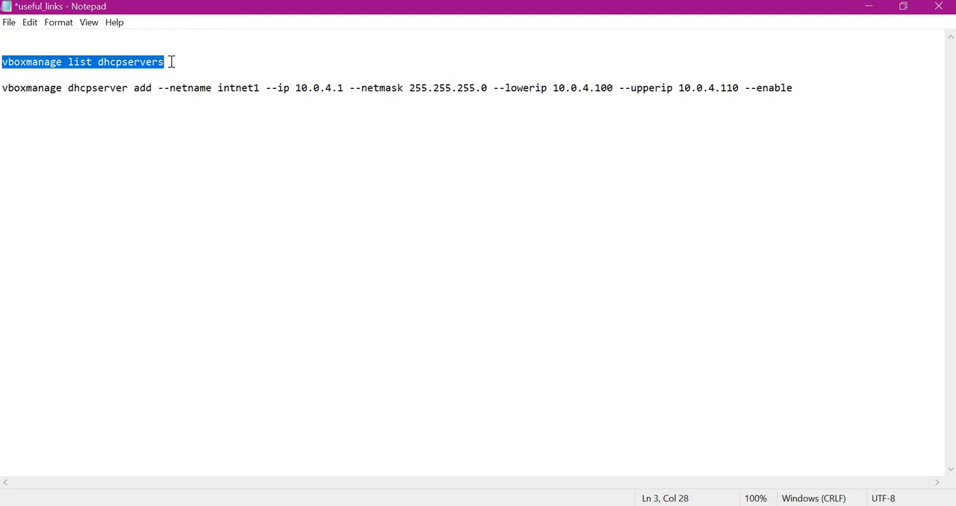
click(9, 73)
drag(3, 62, 169, 62)
drag(135, 88, 153, 91)
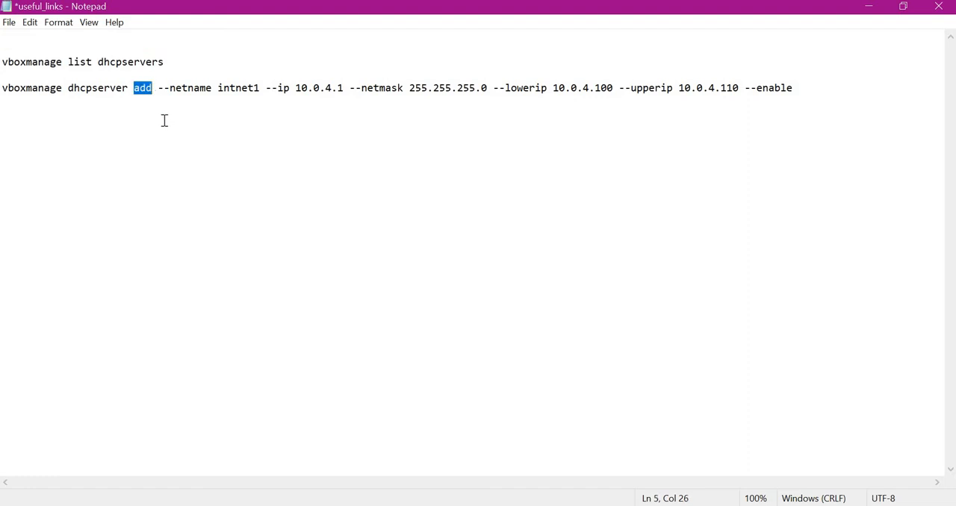
drag(157, 87, 261, 88)
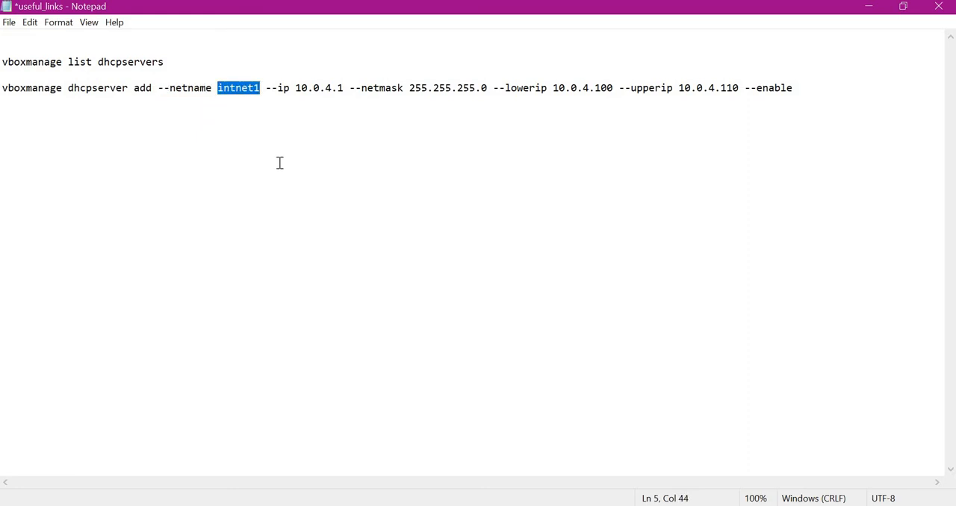
click(235, 120)
drag(158, 88, 254, 88)
Examine the server IP, netmask, and lower and upper IP range options in the vboxmanage dhcpserver add command.
click(266, 98)
drag(266, 89, 491, 88)
click(329, 103)
click(427, 136)
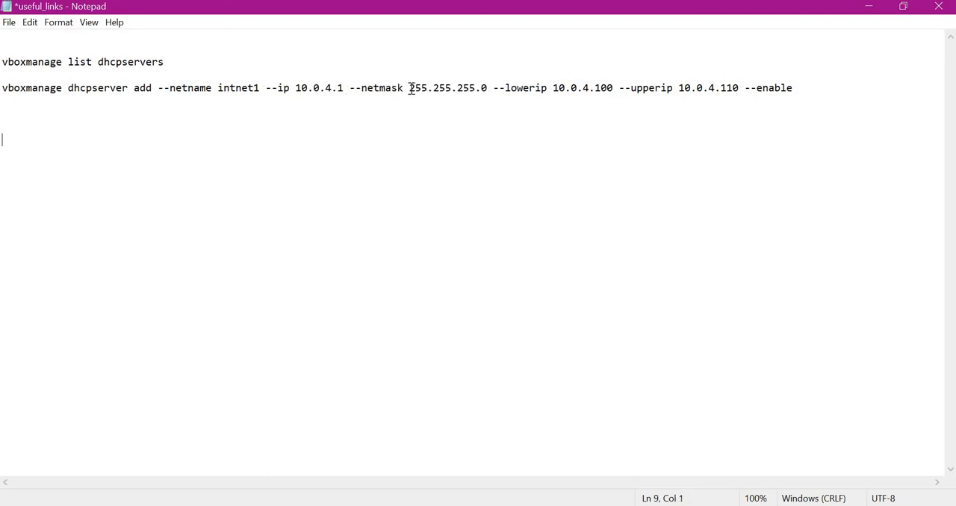
drag(481, 88, 489, 90)
drag(411, 88, 422, 89)
drag(481, 88, 746, 88)
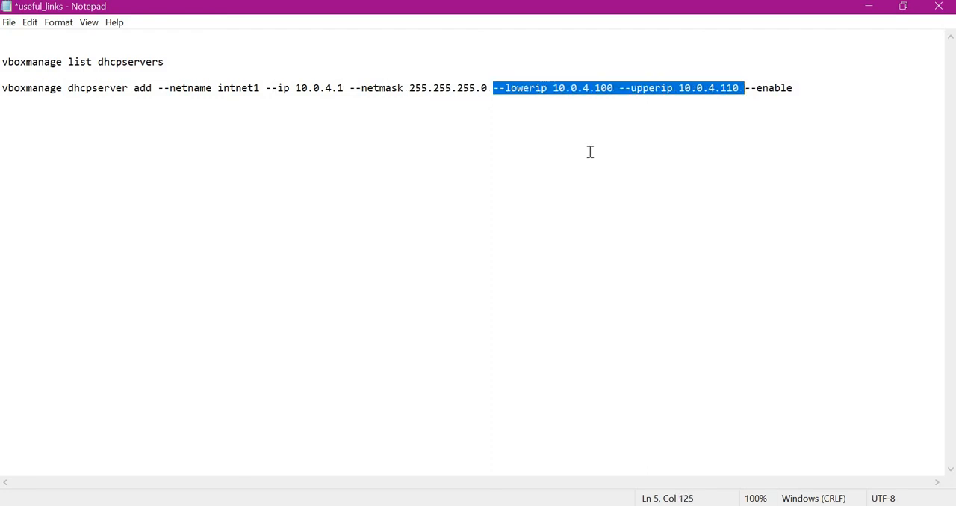
click(590, 153)
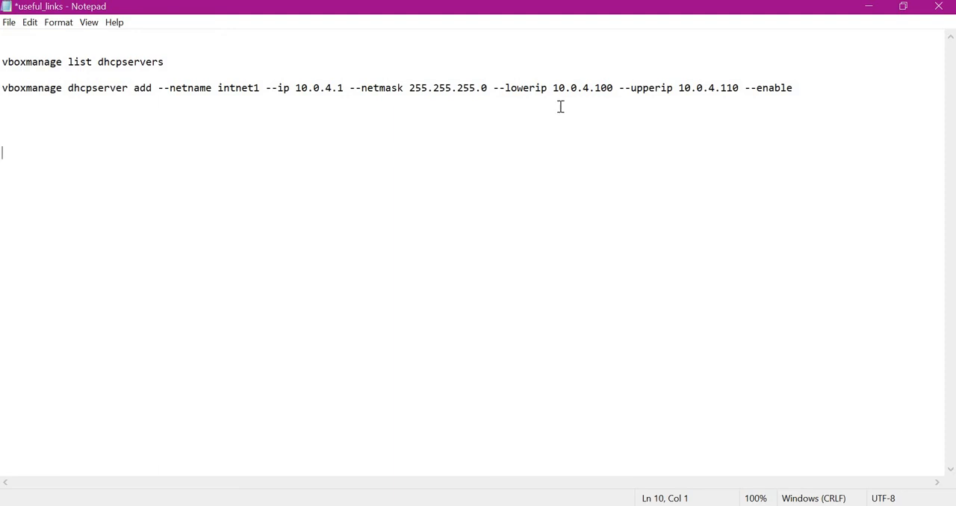
drag(553, 88, 617, 87)
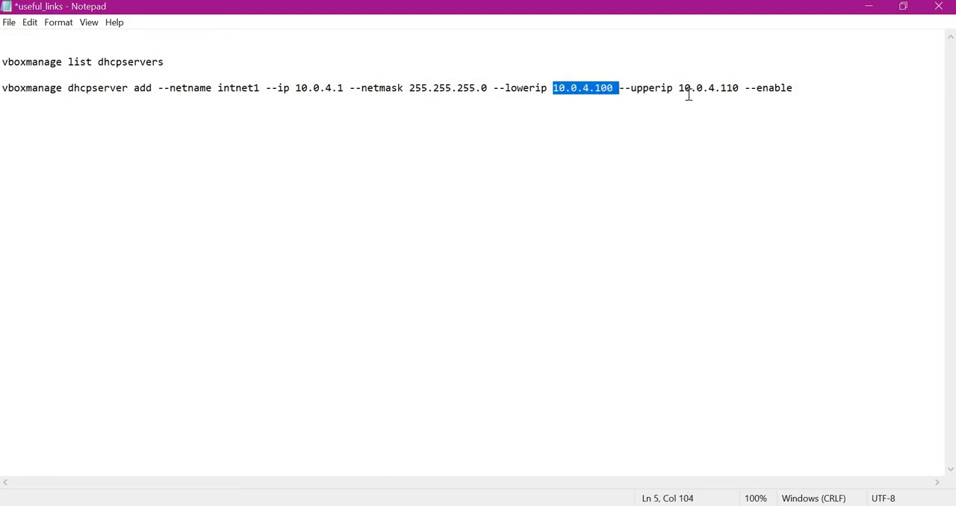
drag(678, 87, 740, 89)
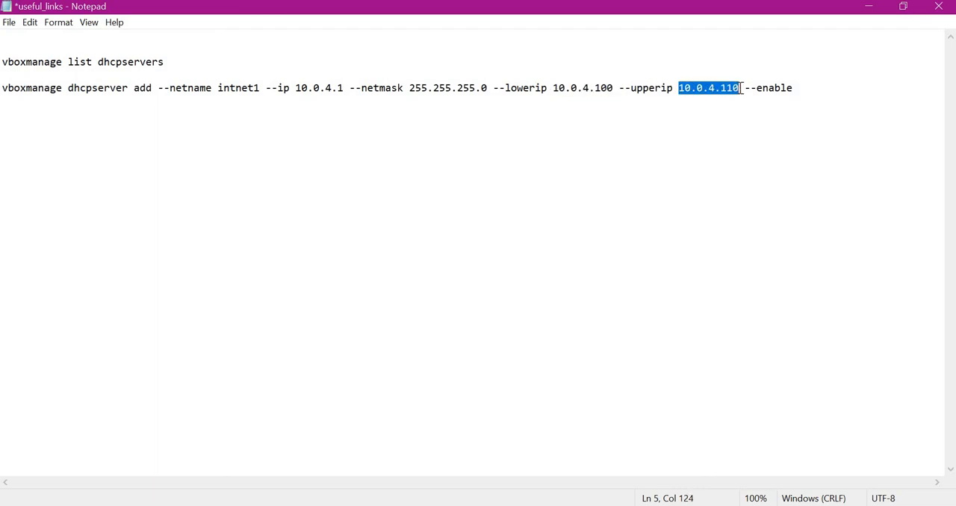
click(557, 143)
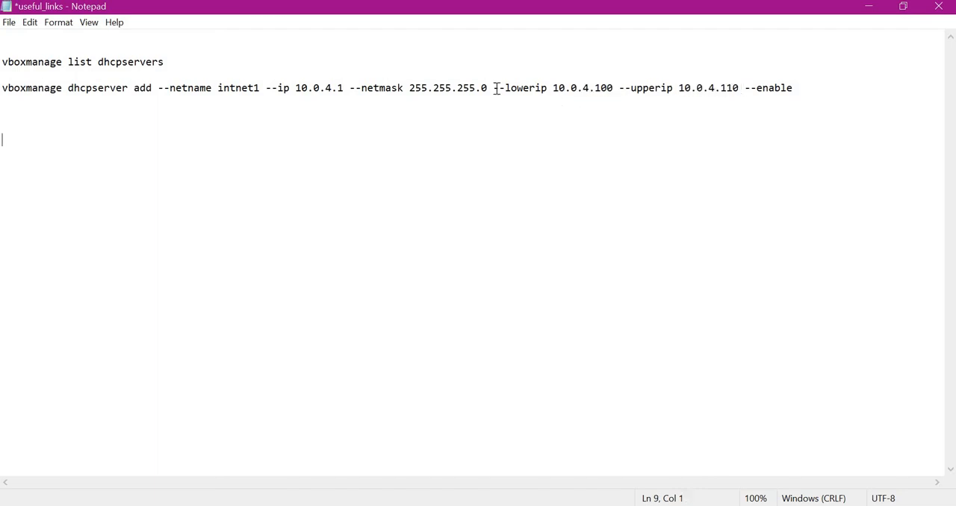
Review the complete vboxmanage dhcpserver add command, including its --enable flag, network name and address range.
drag(496, 89, 804, 87)
click(691, 136)
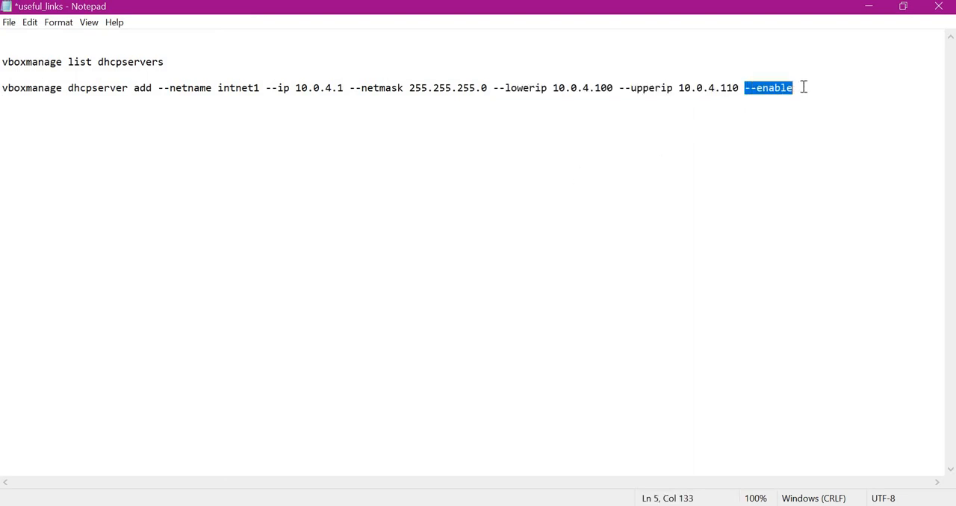
drag(2, 88, 313, 89)
drag(780, 83, 793, 84)
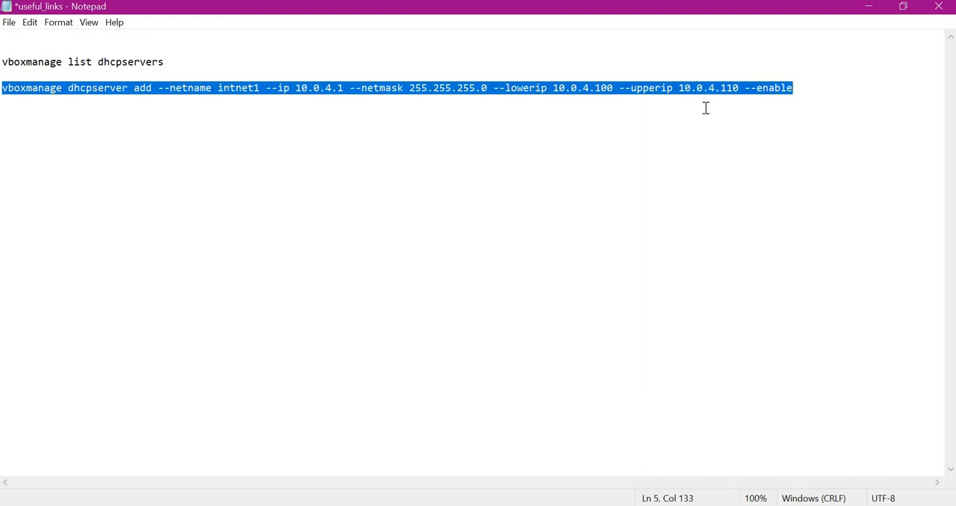
click(229, 122)
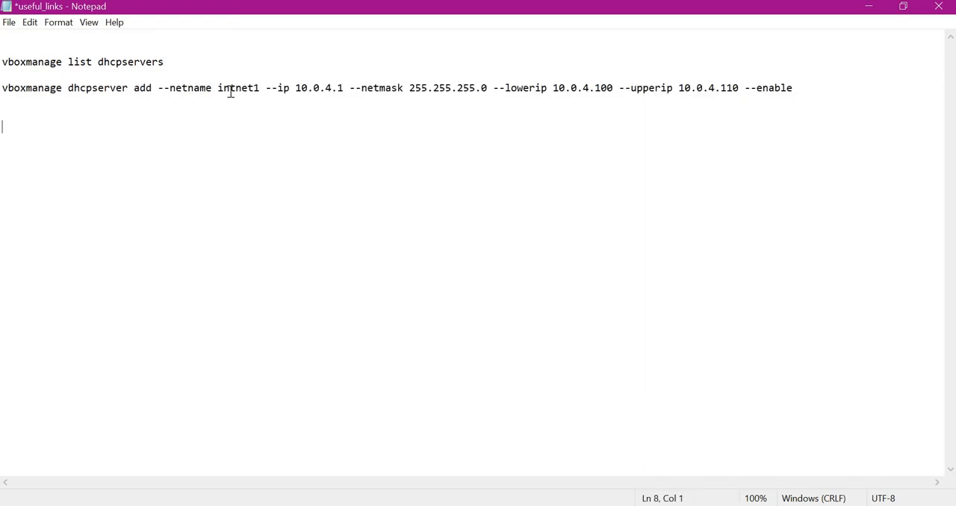
double_click(231, 87)
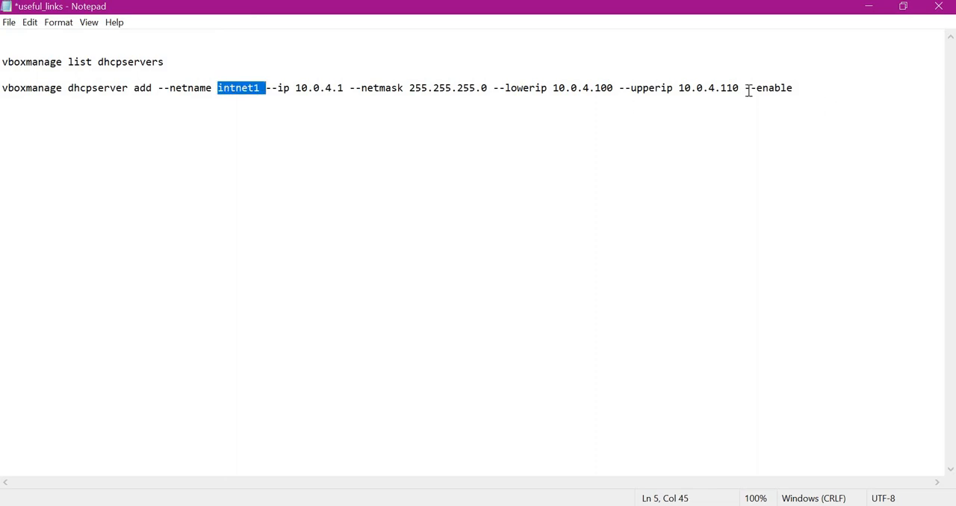
double_click(800, 88)
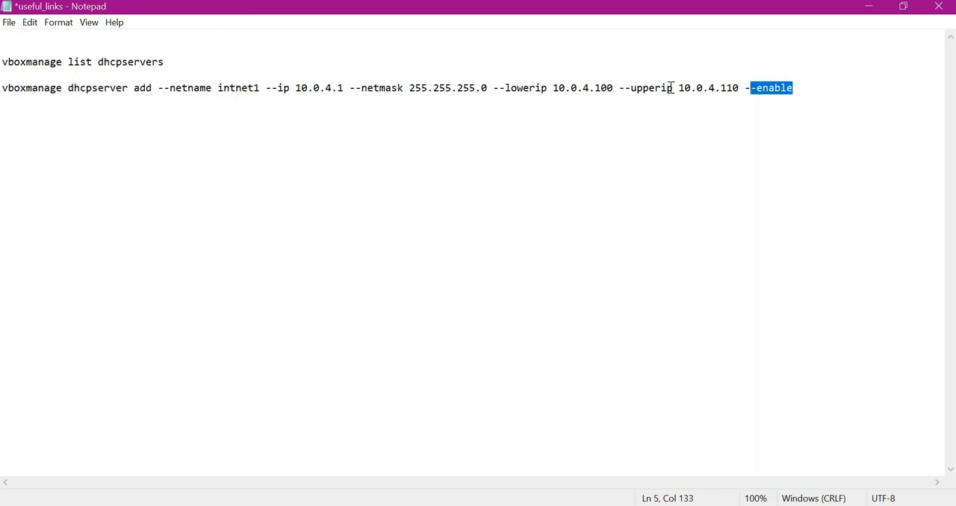
drag(495, 89, 745, 88)
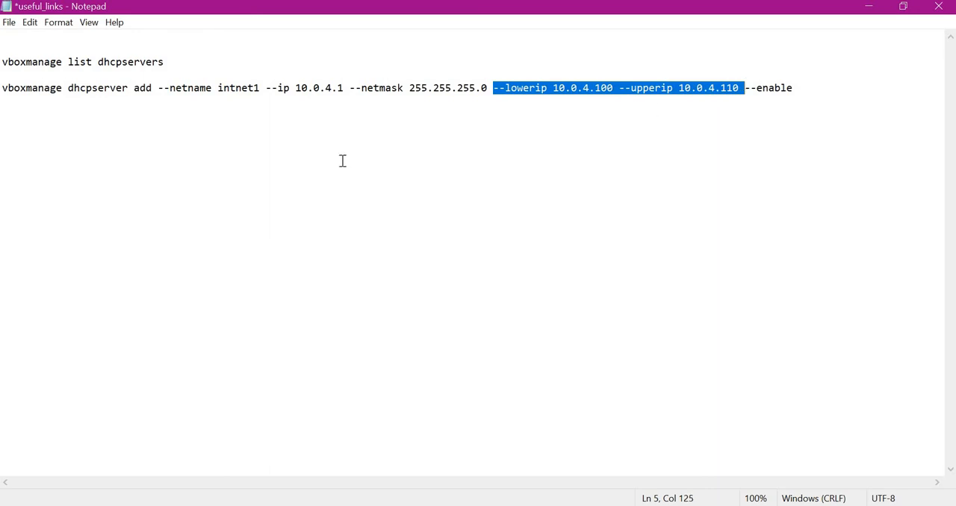
click(342, 161)
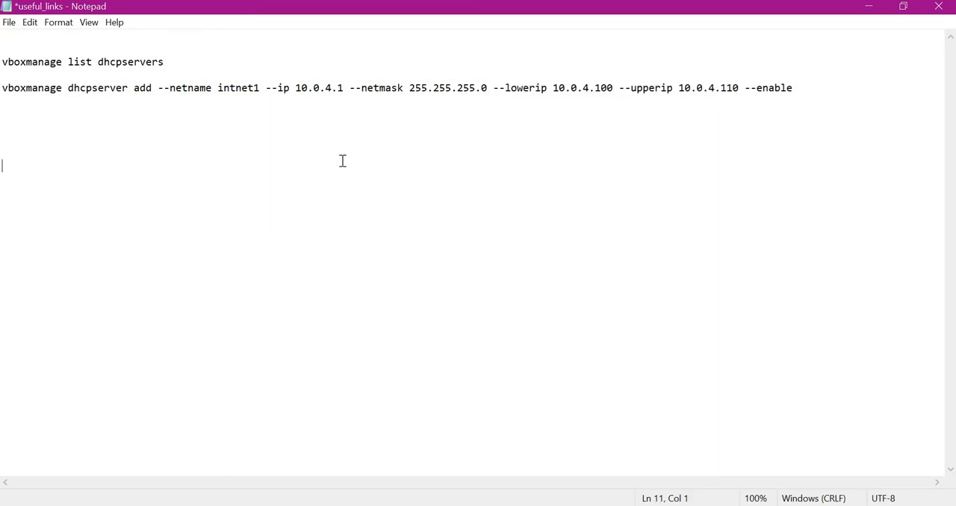
Switch to Command Prompt and prepend C:\Program Files\Oracle\VirtualBox to the session's PATH variable, keeping the existing %PATH%.
key(alt+Tab)
drag(465, 78, 454, 124)
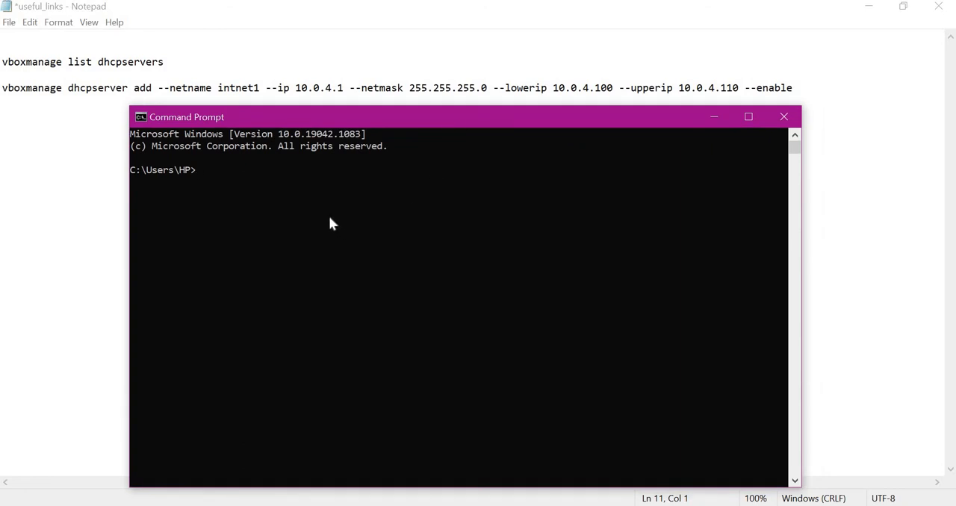
text(set PATH=)
text(C:\Program Files\Oracle\VirtualBox)
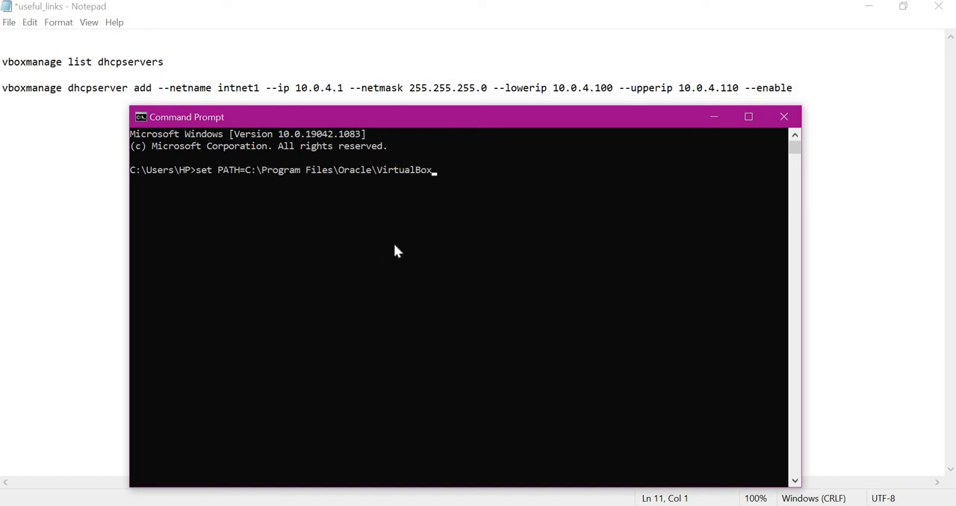
text(;%PATH%)
key(Return)
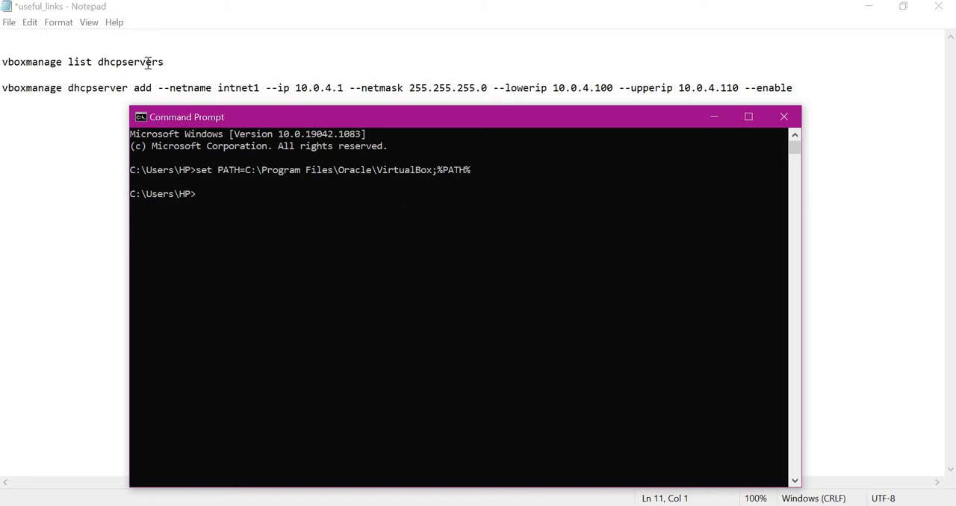
Copy the vboxmanage list dhcpservers command from the Notepad notes and run it in Command Prompt.
drag(163, 62, 1, 62)
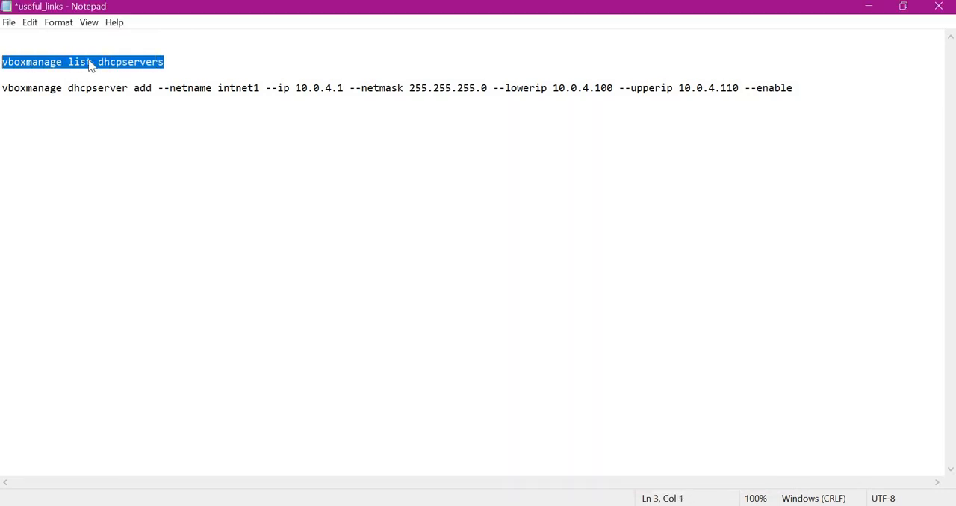
right_click(78, 59)
click(120, 104)
key(alt+Tab)
right_click(299, 228)
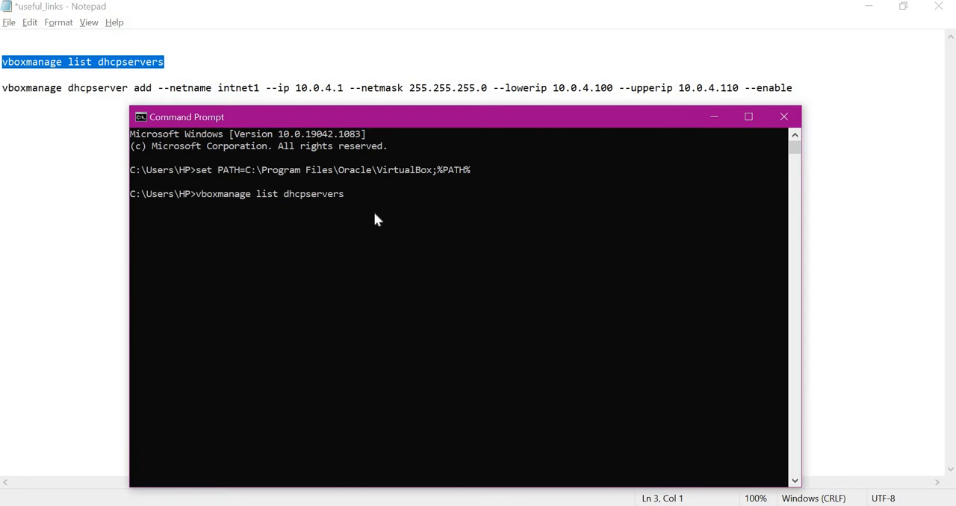
key(Return)
Run the notes' vboxmanage dhcpserver add command for intnet1: IP 10.0.4.1, netmask 255.255.255.0, range 10.0.4.100 to 10.0.4.110, enabled.
click(793, 87)
key(shift+Home)
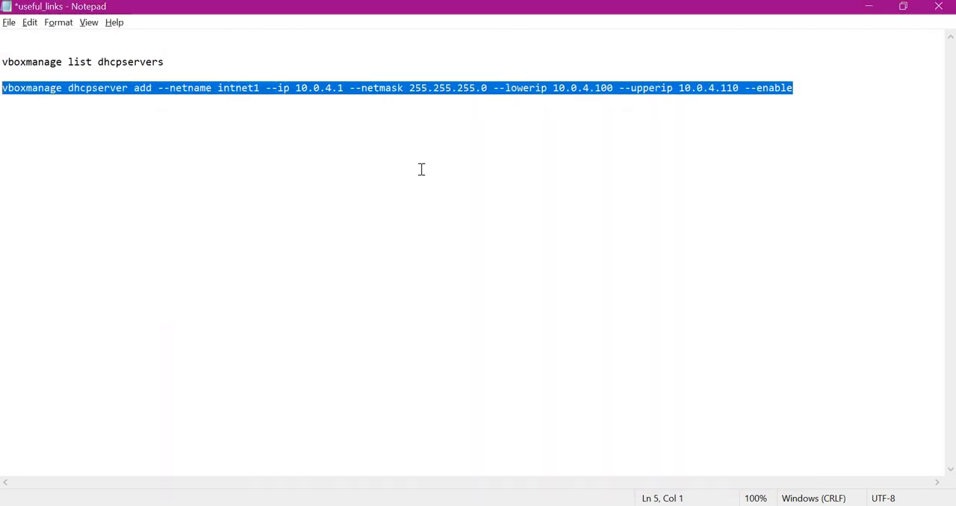
key(ctrl+c)
key(alt+Tab)
key(ctrl+v)
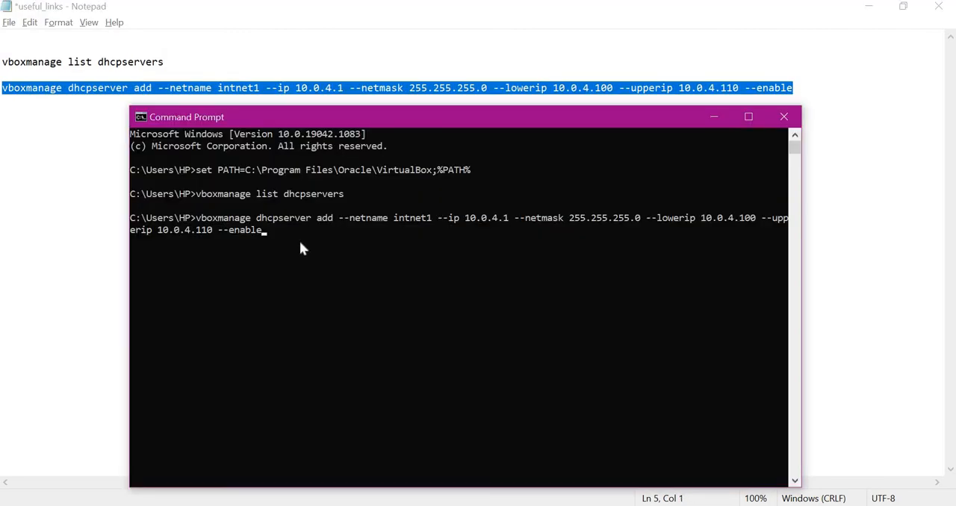
drag(339, 219, 429, 218)
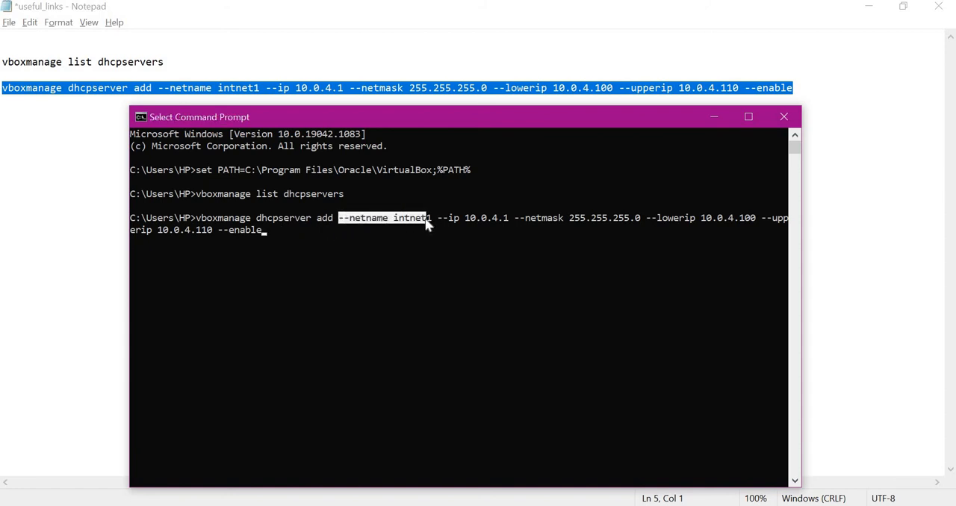
click(334, 274)
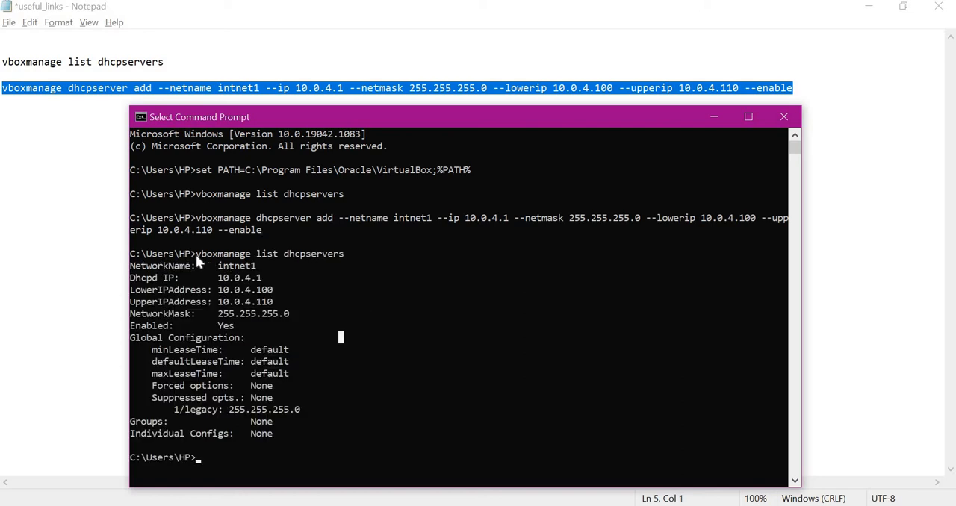
List the DHCP servers once more with vboxmanage and examine the intnet1 server's network name and IP settings.
drag(132, 266, 263, 269)
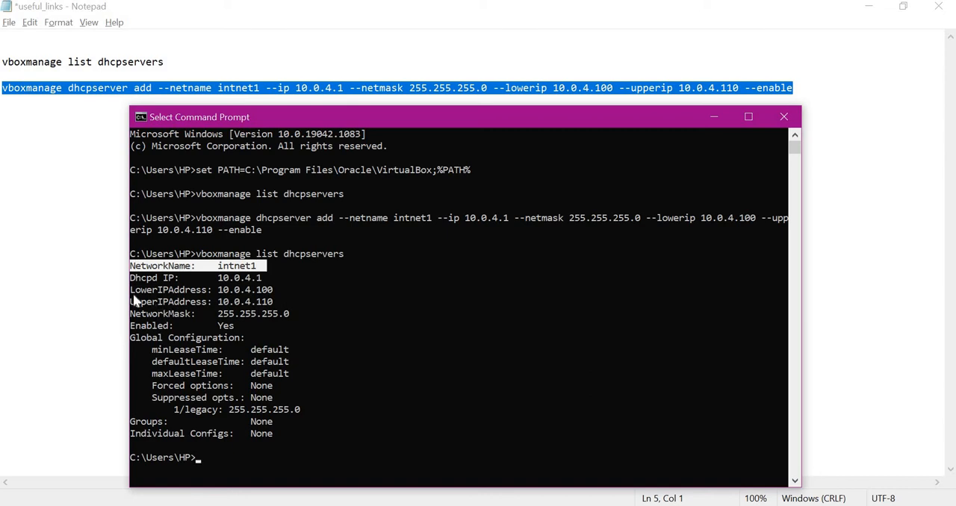
drag(131, 277, 140, 277)
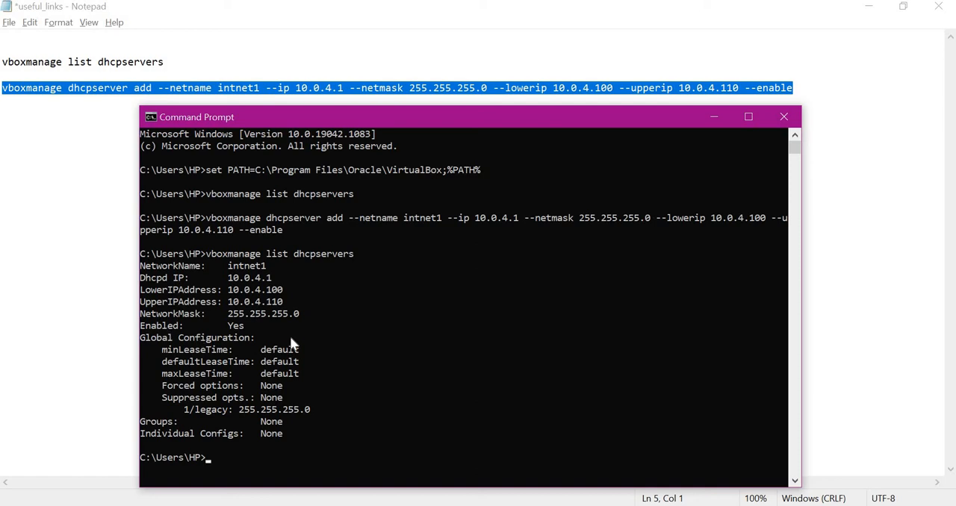
key(alt+Tab)
key(alt+Tab)
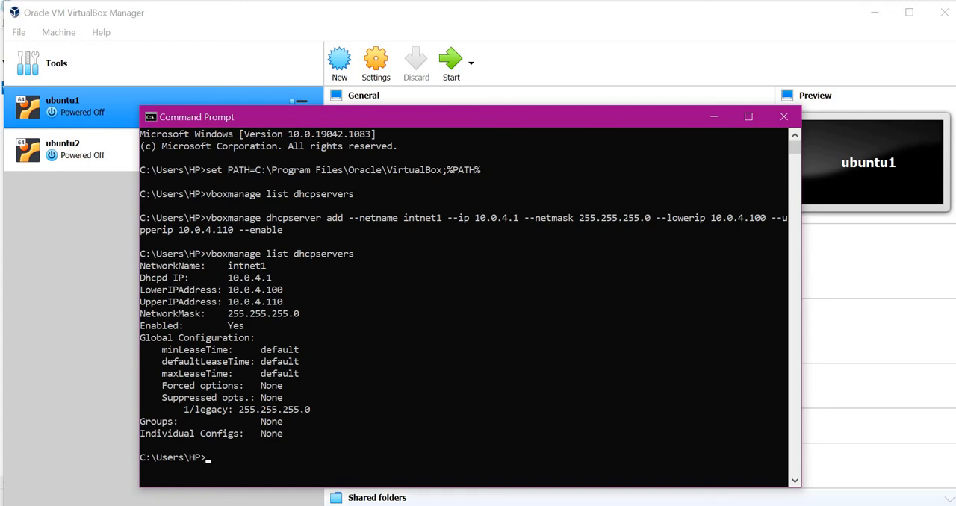
Switch to VirtualBox Manager and launch the ubuntu1 and ubuntu2 virtual machines with Normal Start.
key(alt+Tab)
right_click(87, 106)
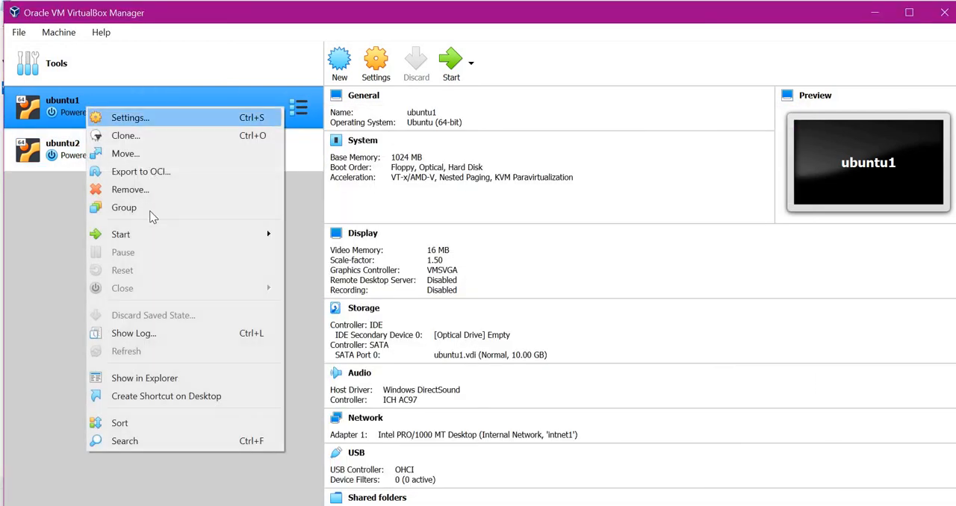
mouse_move(173, 235)
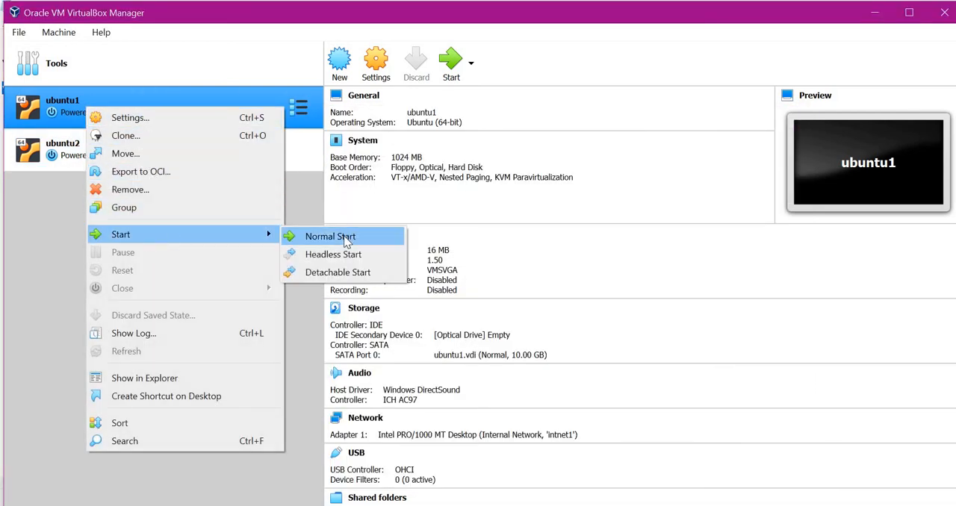
click(348, 238)
right_click(97, 150)
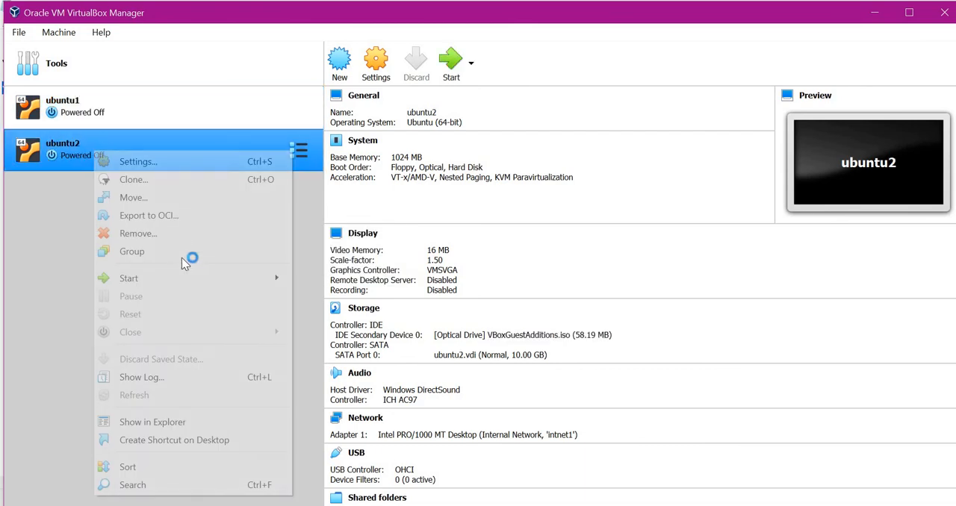
mouse_move(176, 276)
click(323, 282)
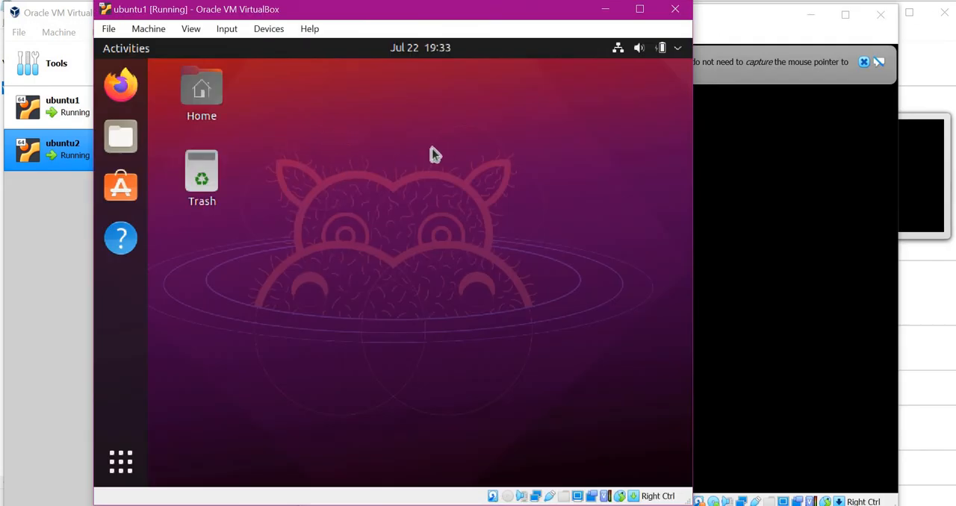
Open a terminal on the ubuntu1 desktop, run ip addr show and check the IPv4 address of enp0s3.
right_click(322, 125)
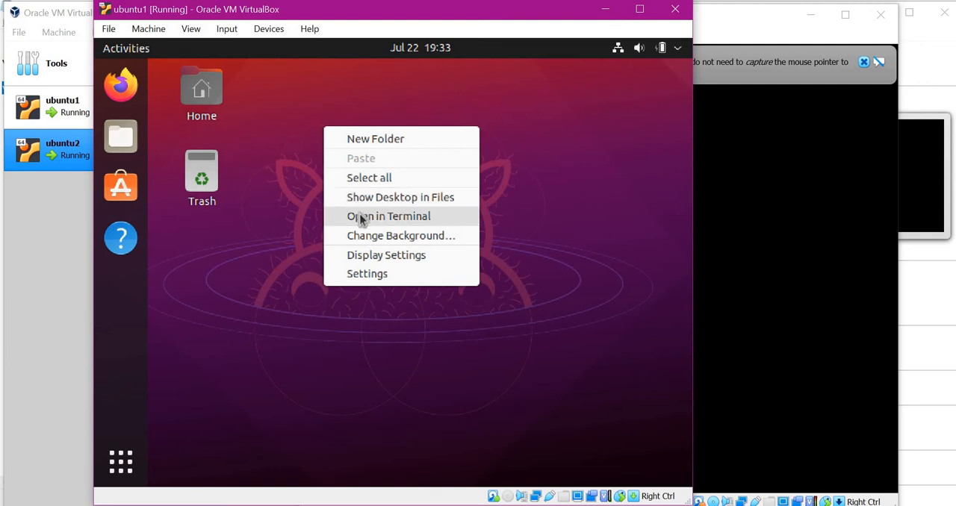
click(359, 216)
text(ip addr show)
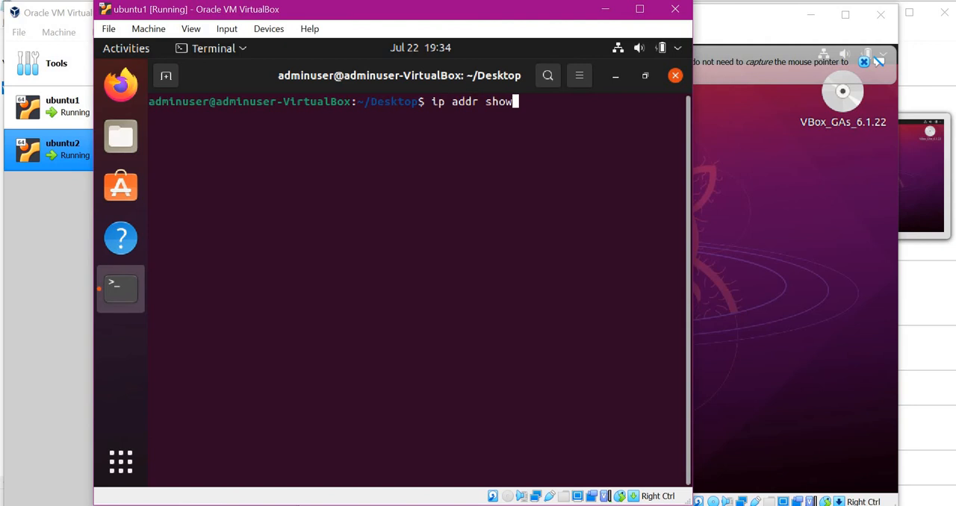
key(Return)
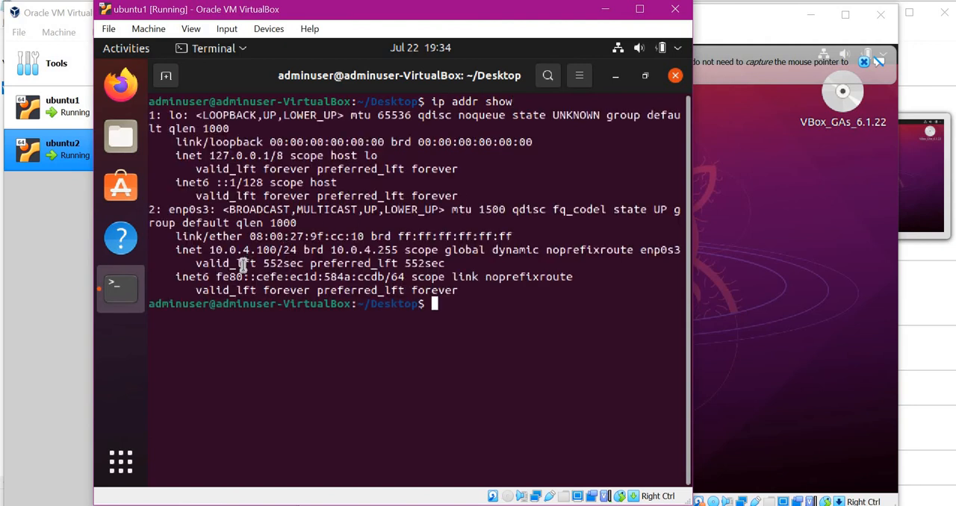
drag(210, 250, 275, 250)
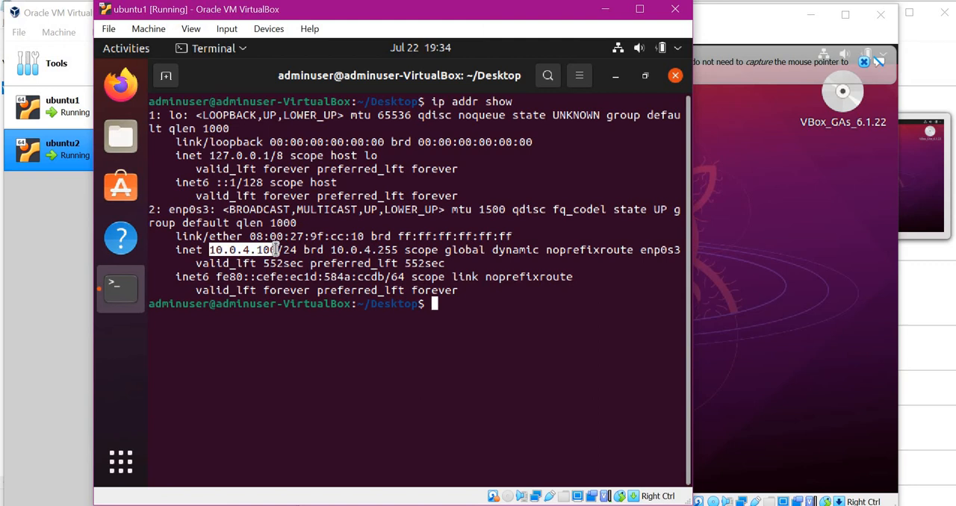
Open a terminal on the ubuntu2 desktop, run ip addr show and check its enp0s3 IPv4 address.
click(733, 201)
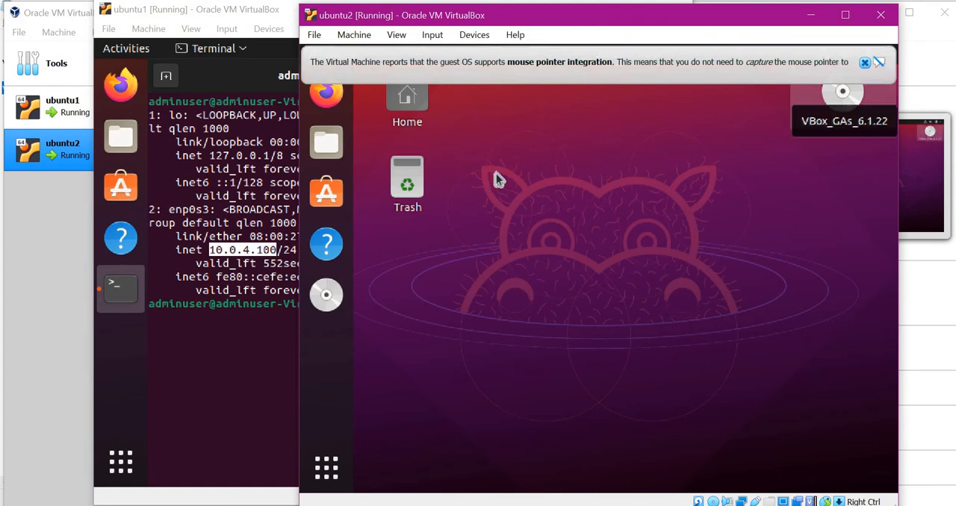
right_click(540, 148)
click(585, 235)
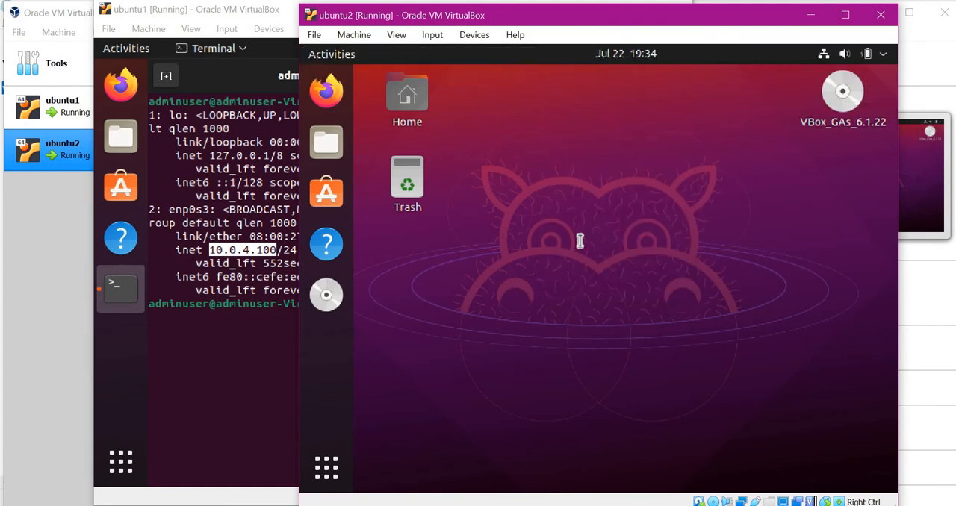
text(ip add)
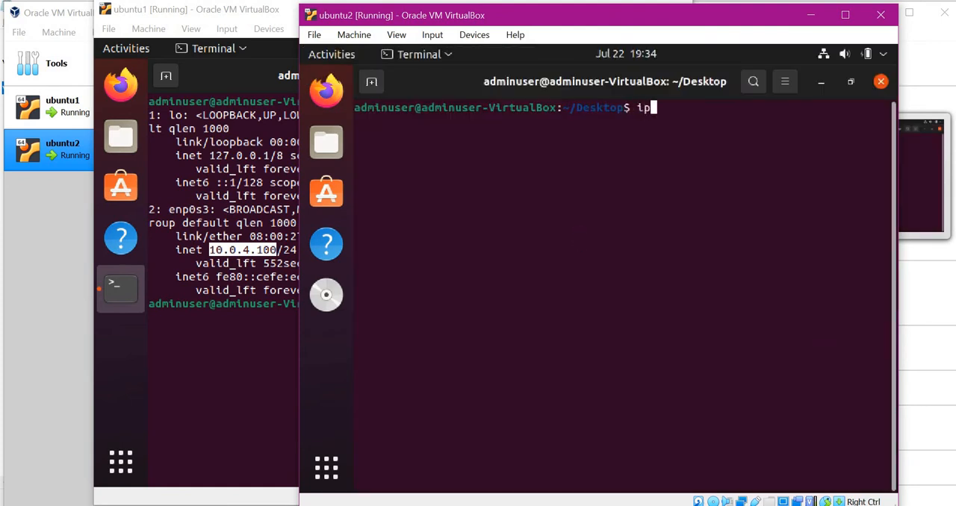
text(r show)
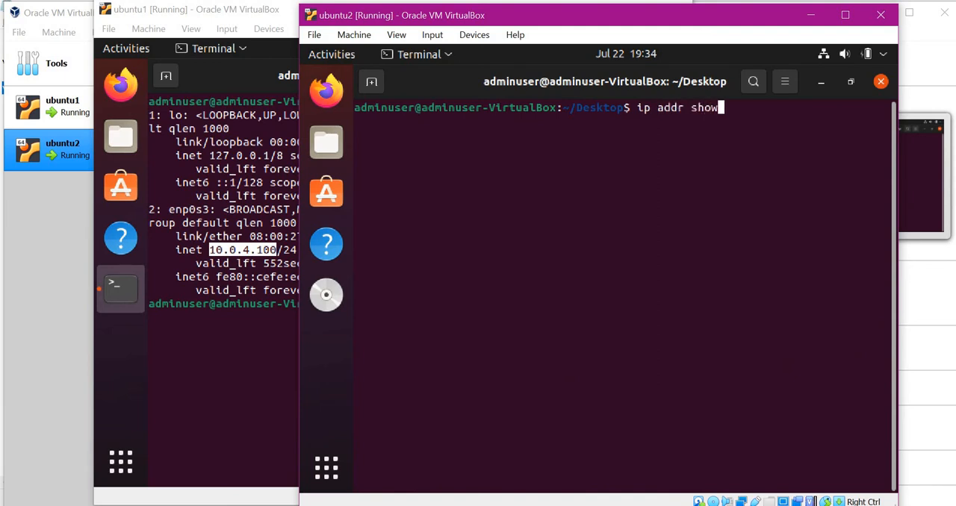
key(Return)
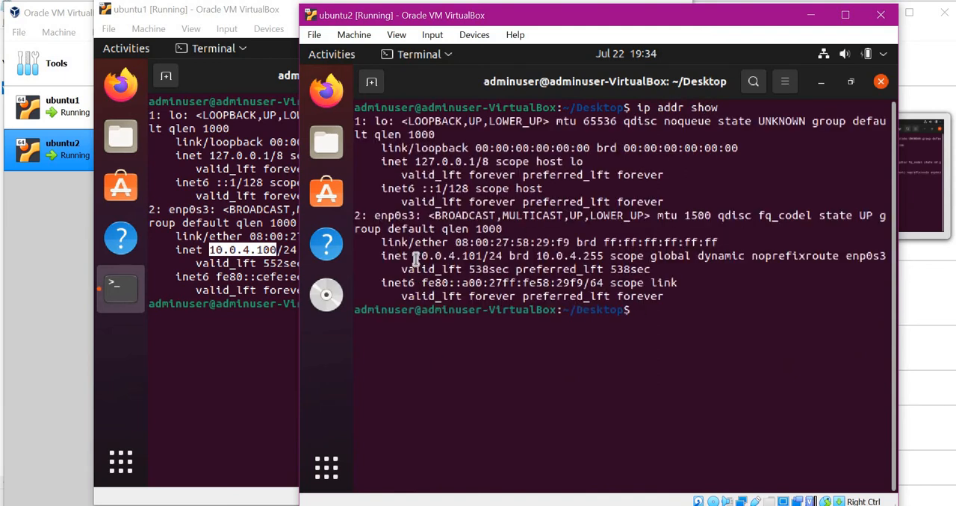
drag(416, 257, 482, 256)
Ping ubuntu2 at 10.0.4.101 from the ubuntu1 terminal, stopping after several replies.
drag(270, 249, 275, 251)
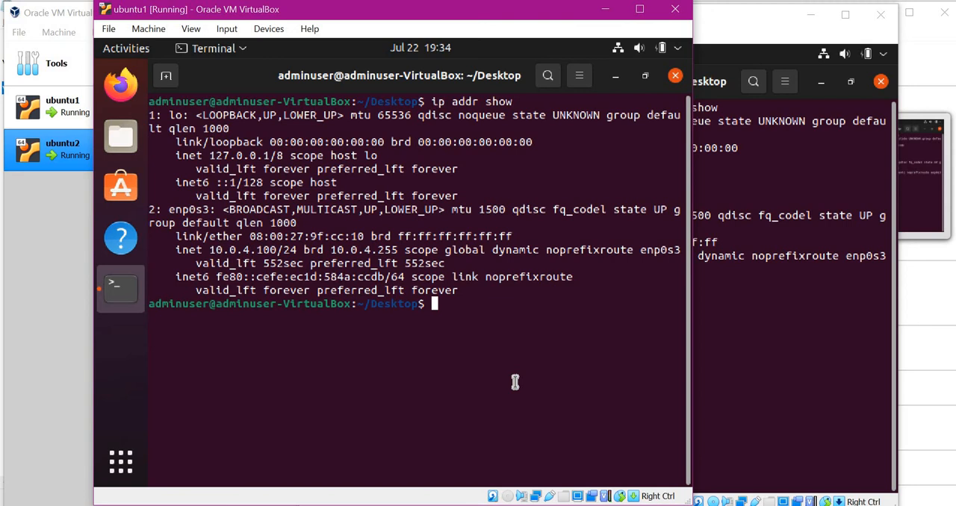
text(ping 10.0.4.101)
key(Return)
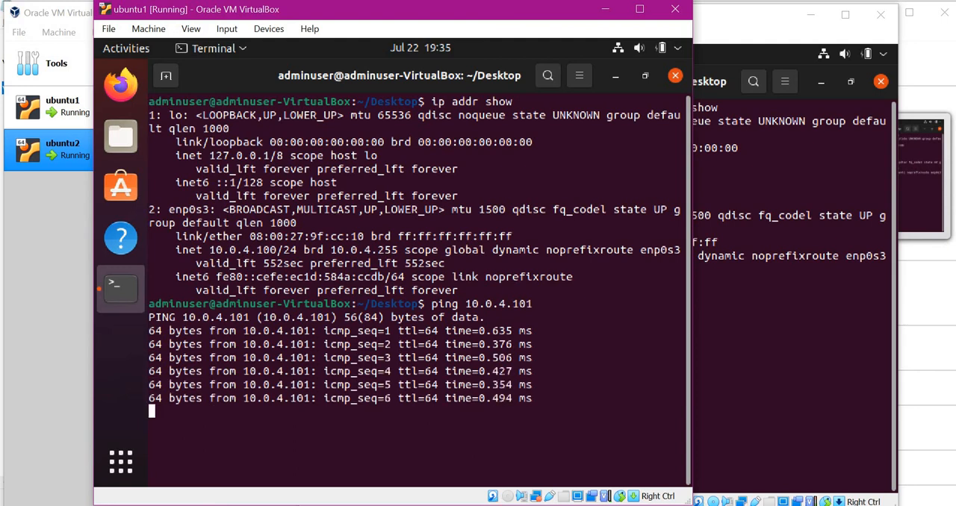
key(ctrl+c)
Ping ubuntu1 at 10.0.4.100 from the ubuntu2 terminal, stopping after several replies.
click(779, 326)
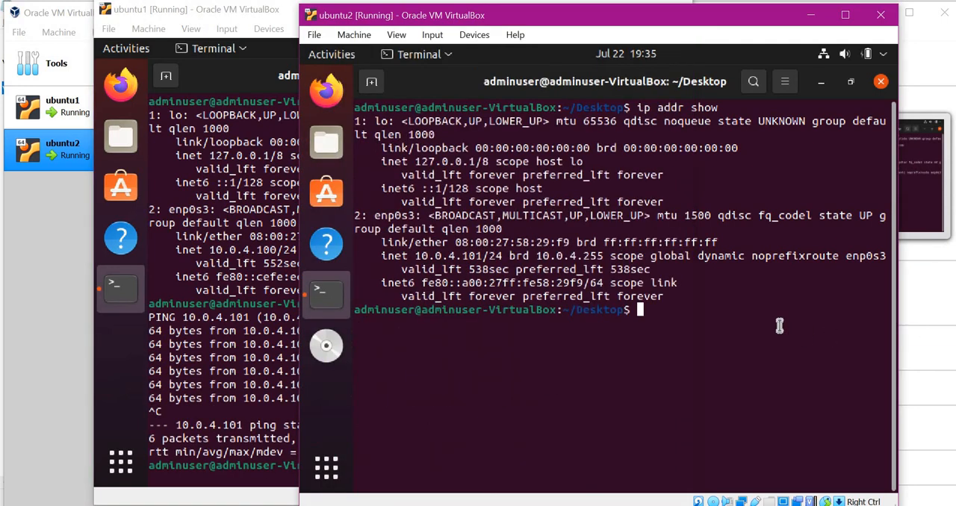
text(ping )
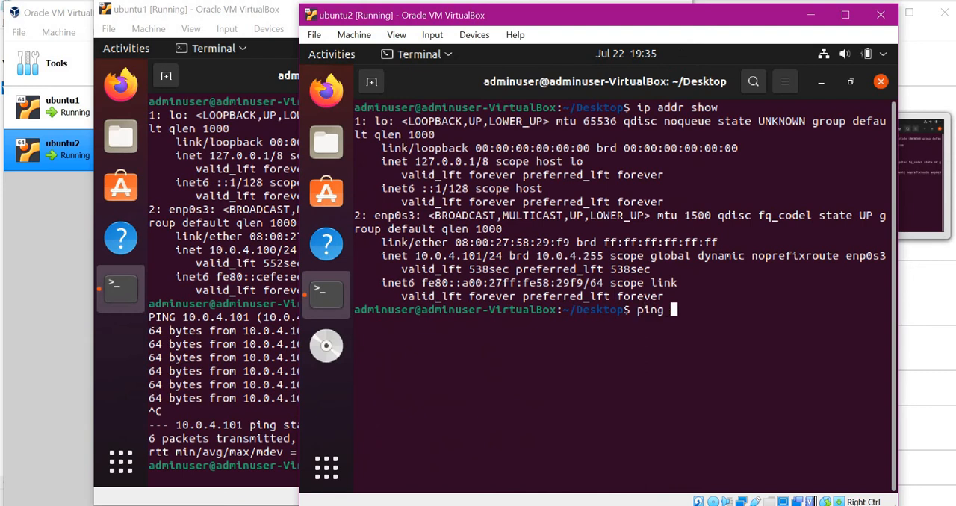
text(10.0.4.100)
key(Return)
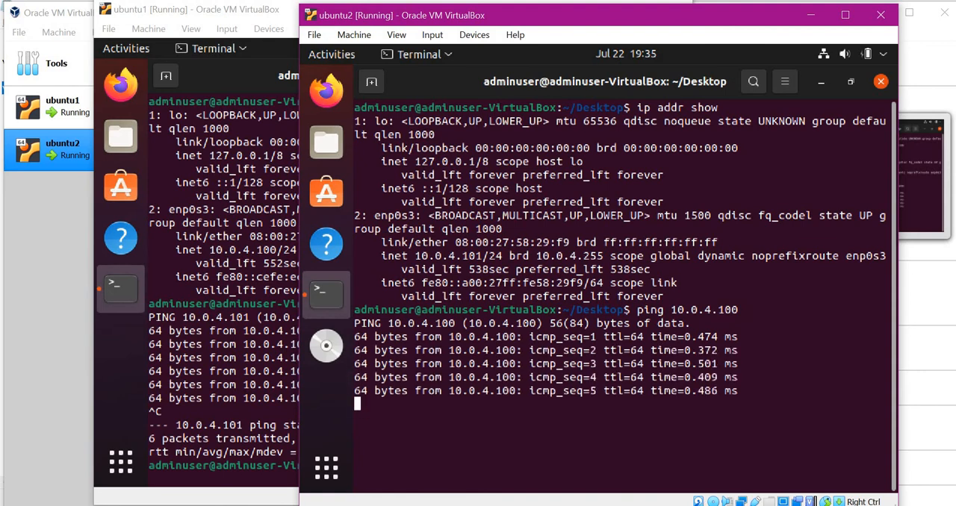
key(ctrl+c)
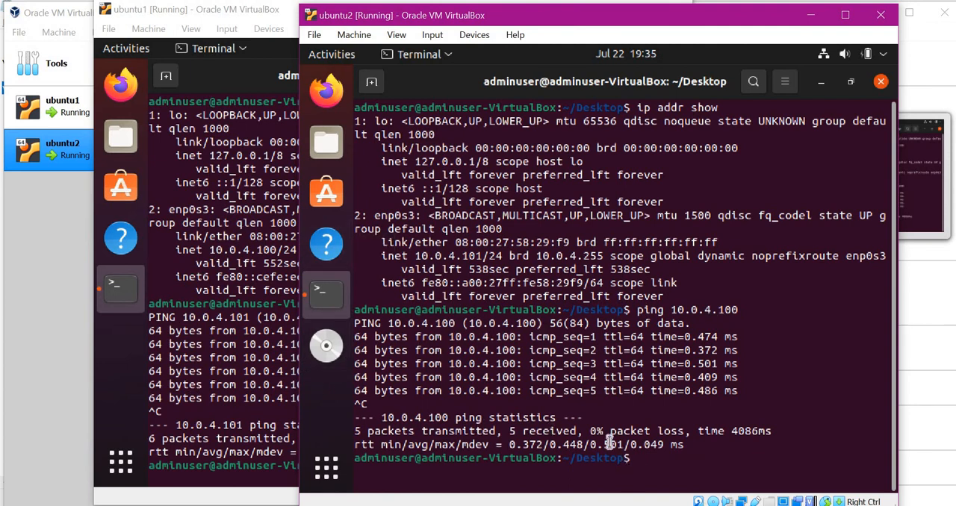
Run ipconfig in the host's Command Prompt and check the IPv4 address of the Wi-Fi adapter.
click(508, 505)
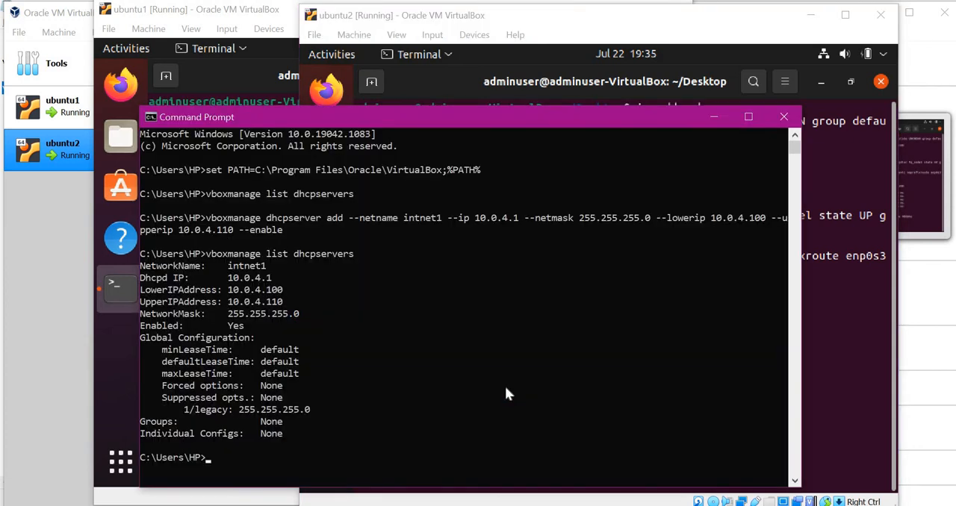
text(ipvo)
key(BackSpace)
text(config)
key(Return)
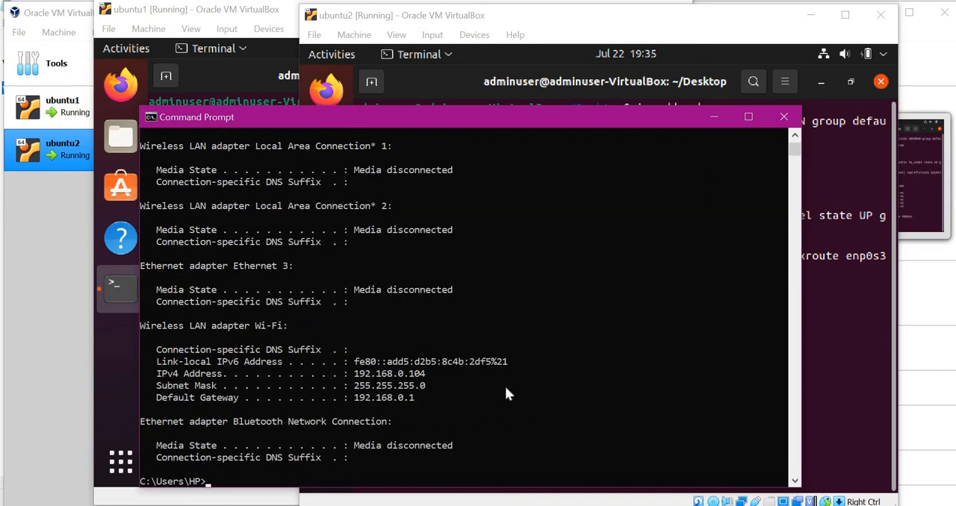
drag(354, 375, 424, 381)
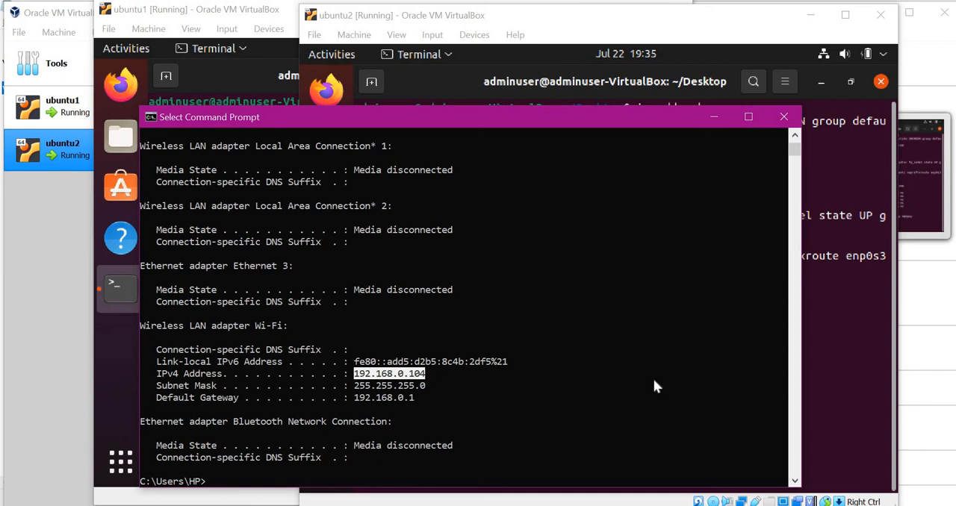
Ping the host's Wi-Fi address 192.168.0.104 from the ubuntu2 terminal.
click(820, 340)
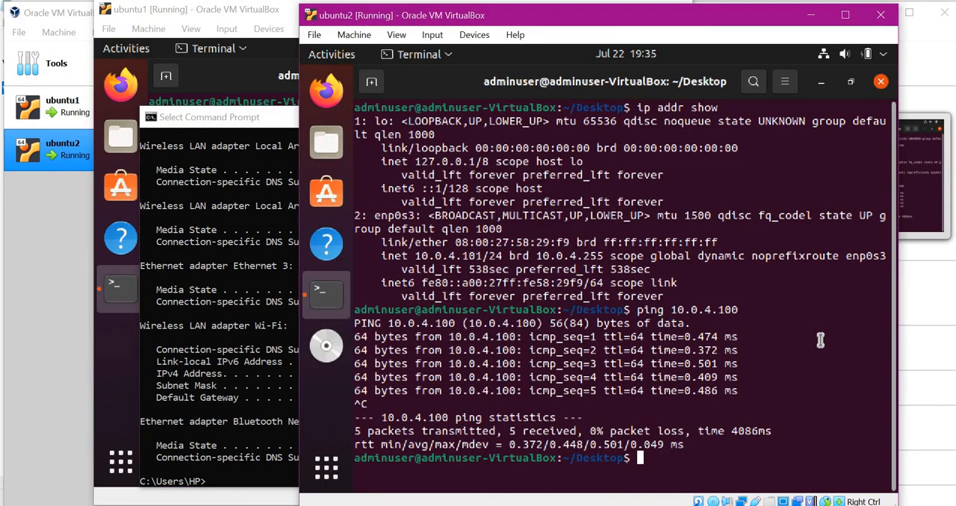
text(ping 10)
key(BackSpace)
text(92.16)
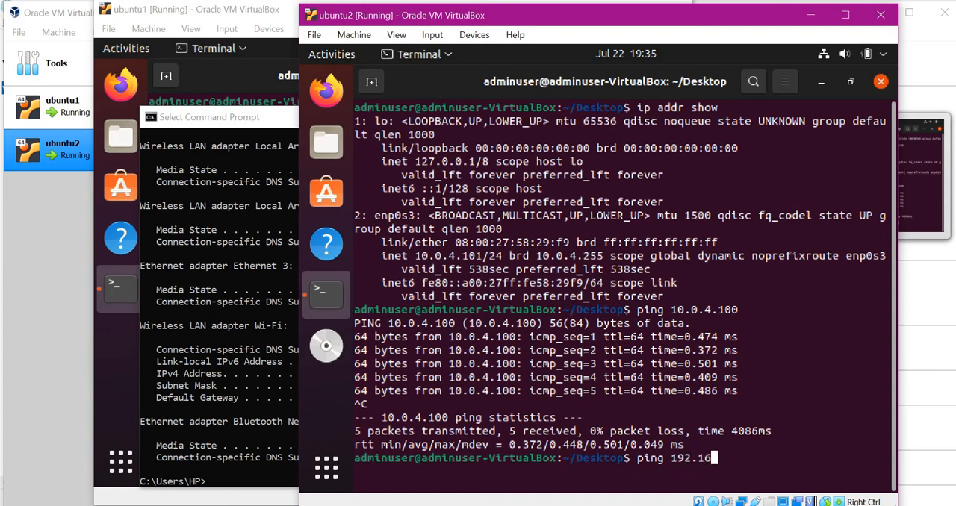
text(8.0.104)
key(Return)
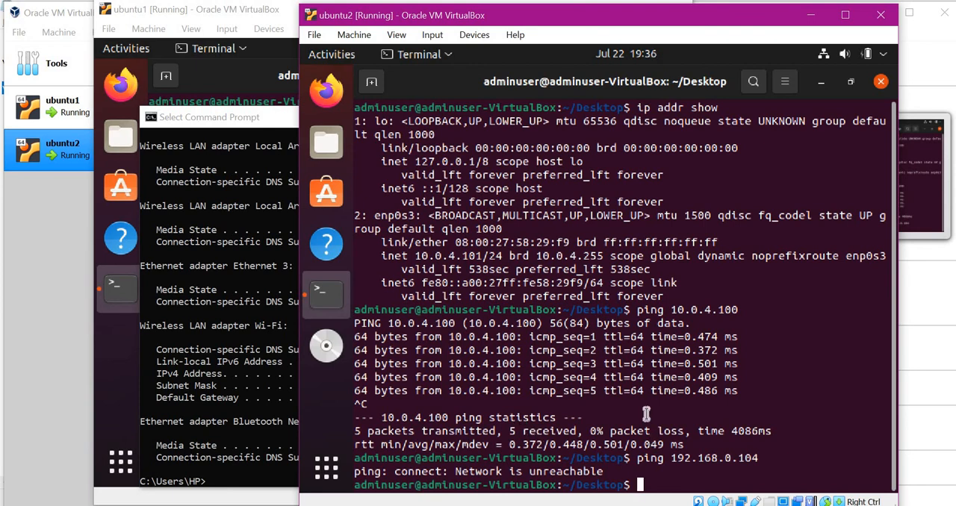
click(326, 96)
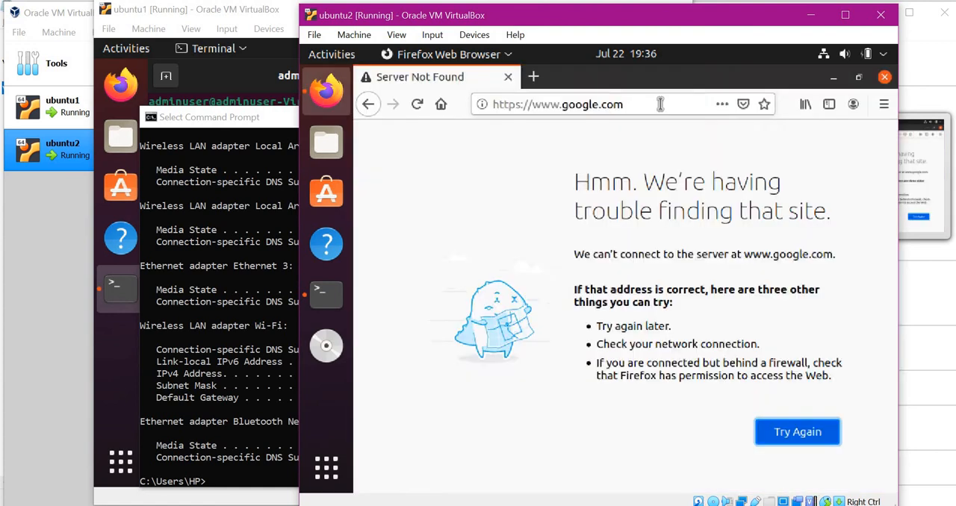
click(660, 105)
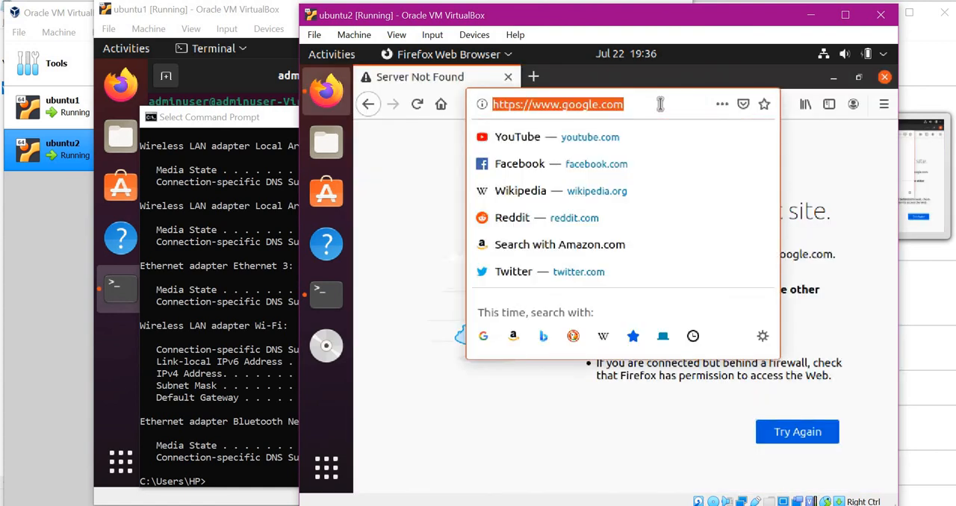
key(Return)
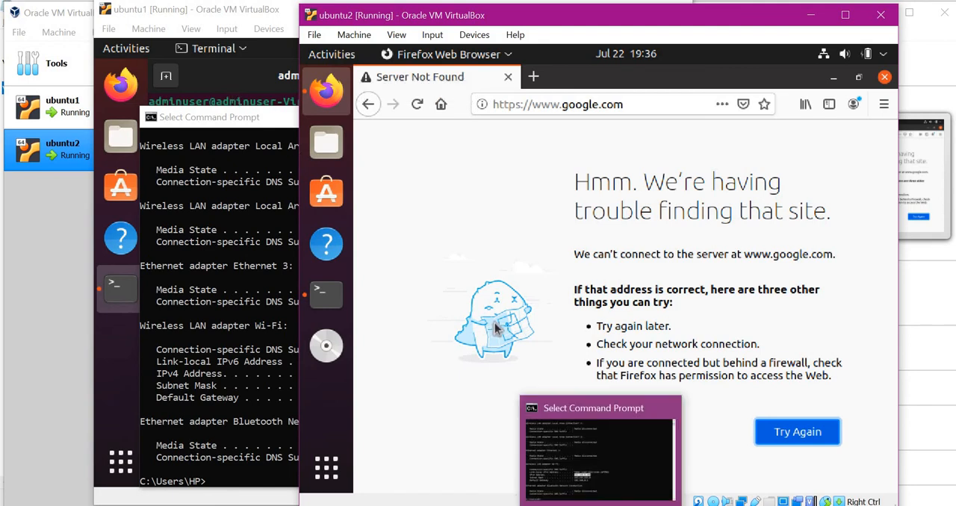
Ping ubuntu2 at 10.0.4.101 from the host's Command Prompt, then stop the ping.
key(alt+Tab)
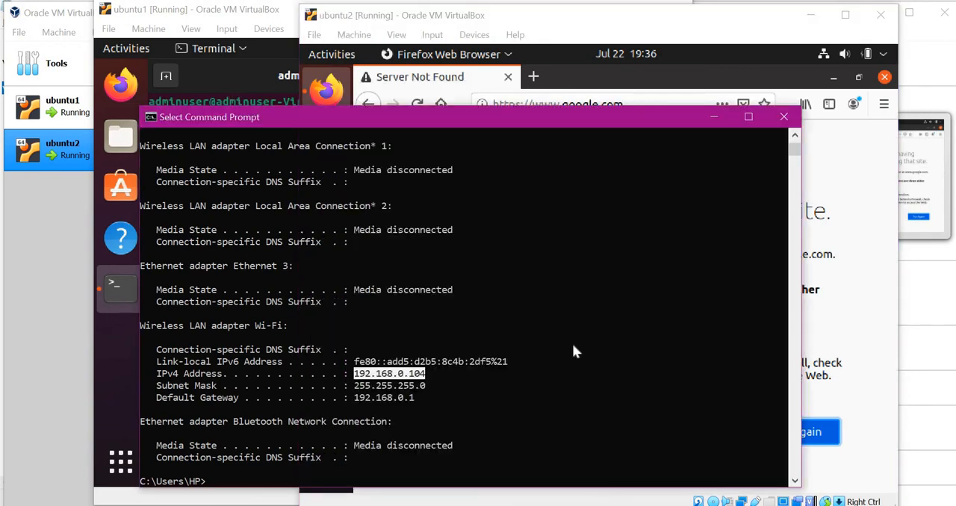
scroll(574, 346, down, 3)
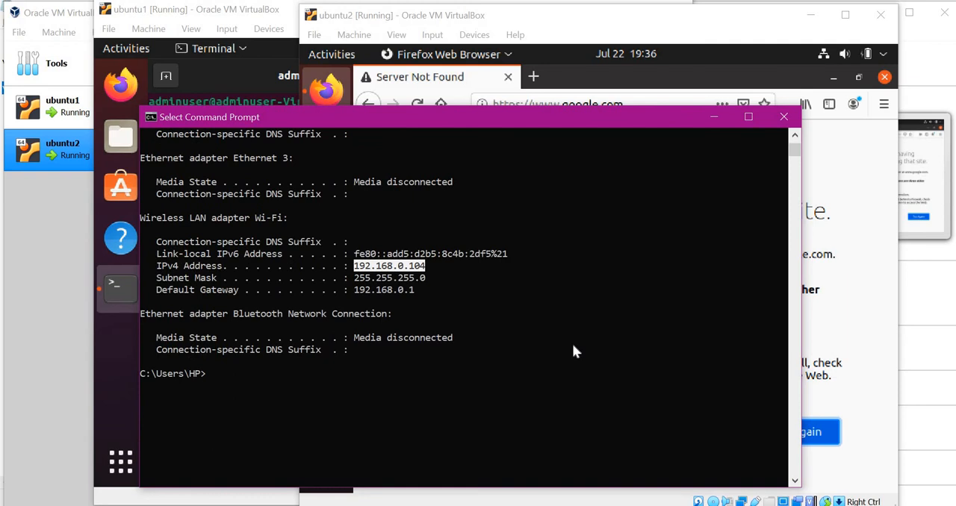
key(Return)
text(ping )
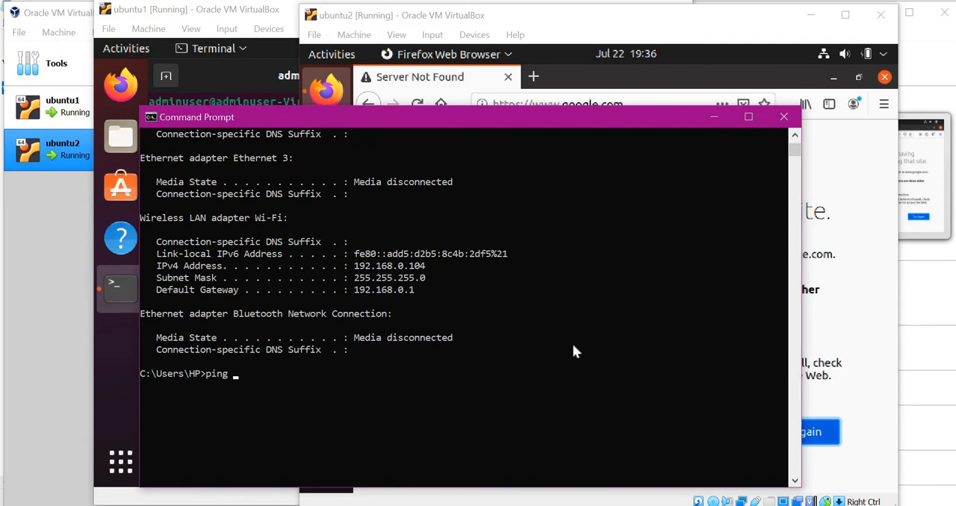
text(10.0.4.101)
key(Return)
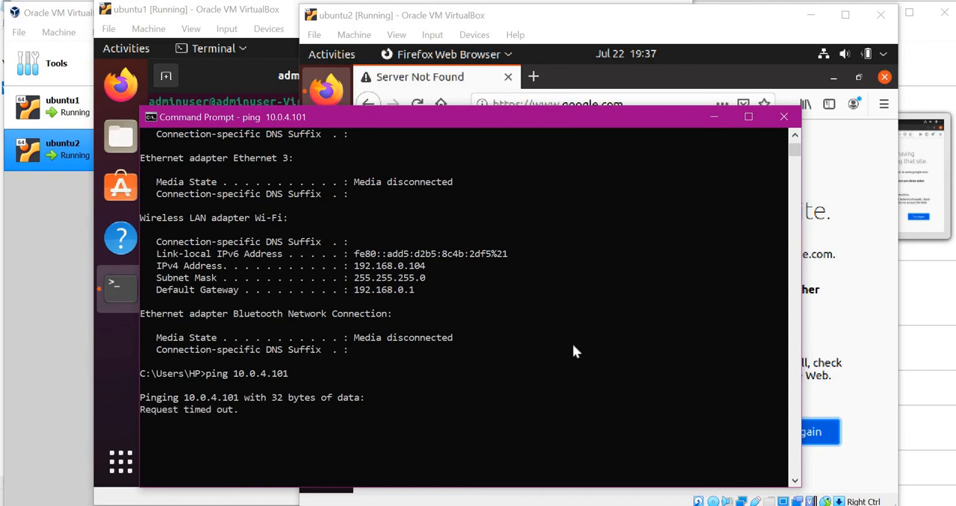
key(ctrl+c)
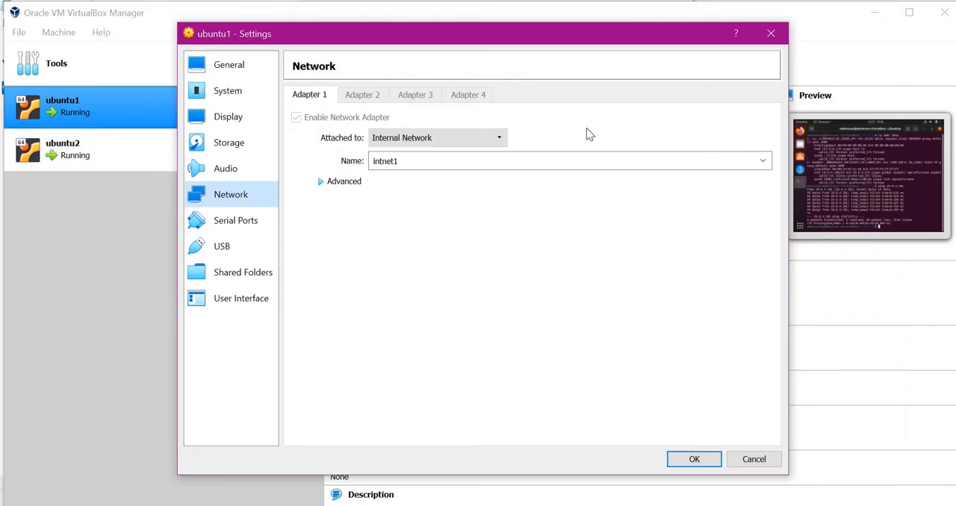
Close the ubuntu1 settings without changes and power off the ubuntu1 machine.
click(773, 35)
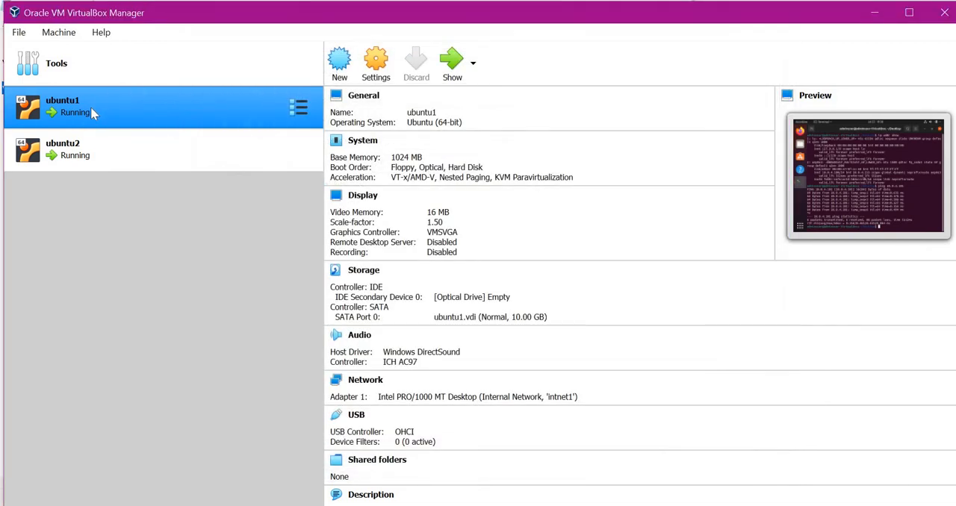
right_click(91, 106)
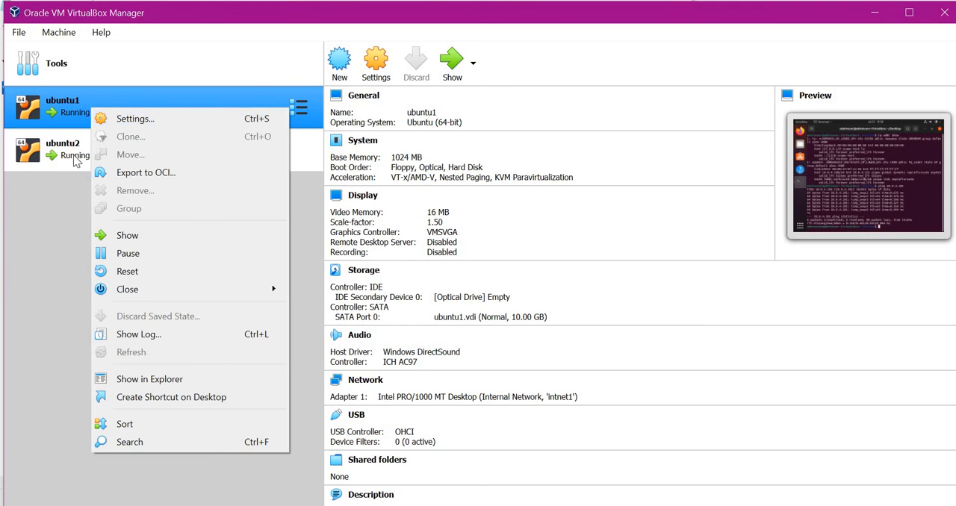
click(93, 108)
right_click(93, 107)
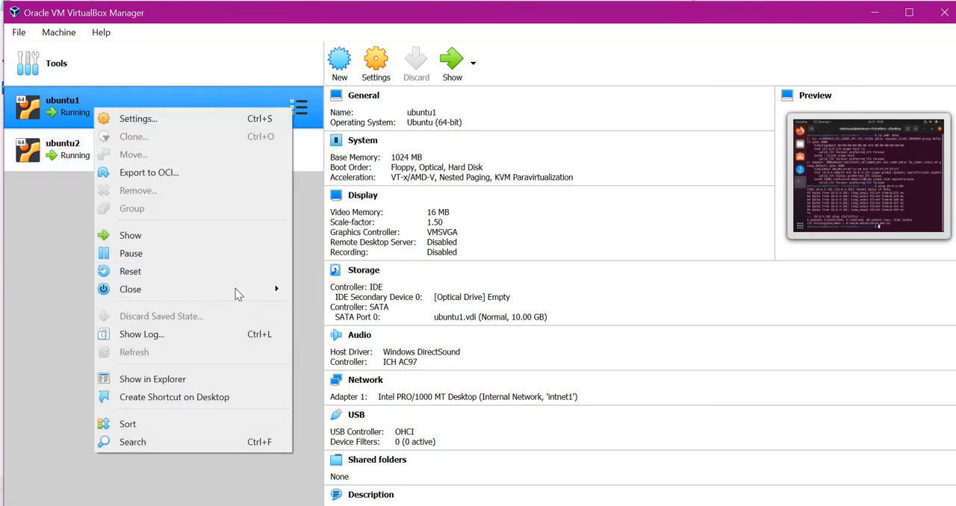
mouse_move(142, 293)
click(295, 327)
click(457, 321)
Power off the ubuntu2 machine from VirtualBox Manager.
right_click(90, 162)
mouse_move(141, 347)
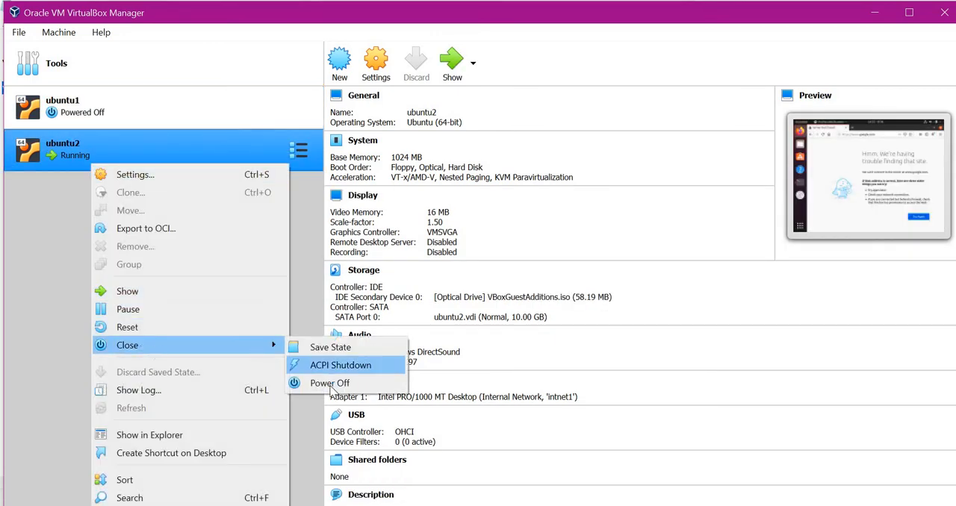
click(299, 384)
click(451, 321)
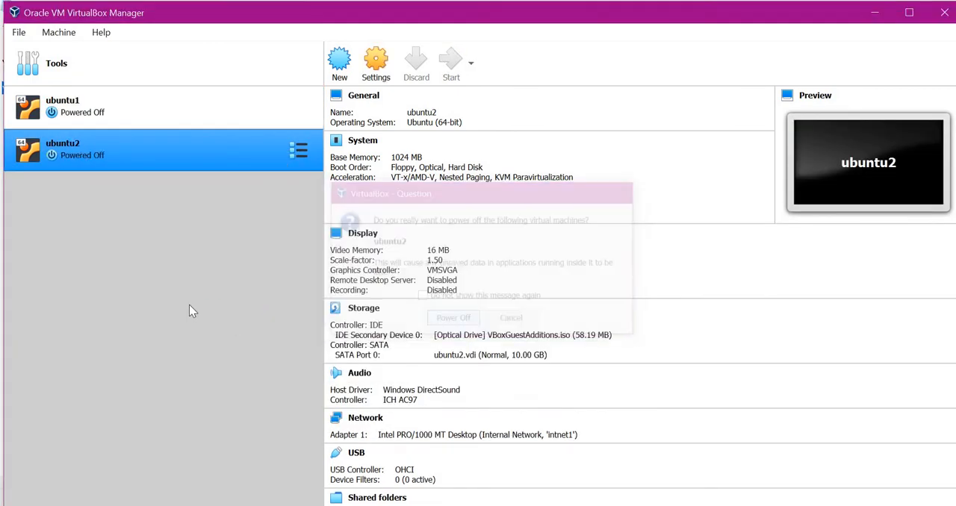
Enable Adapter 2 in ubuntu1's network settings, attached to NAT.
right_click(80, 98)
key(Escape)
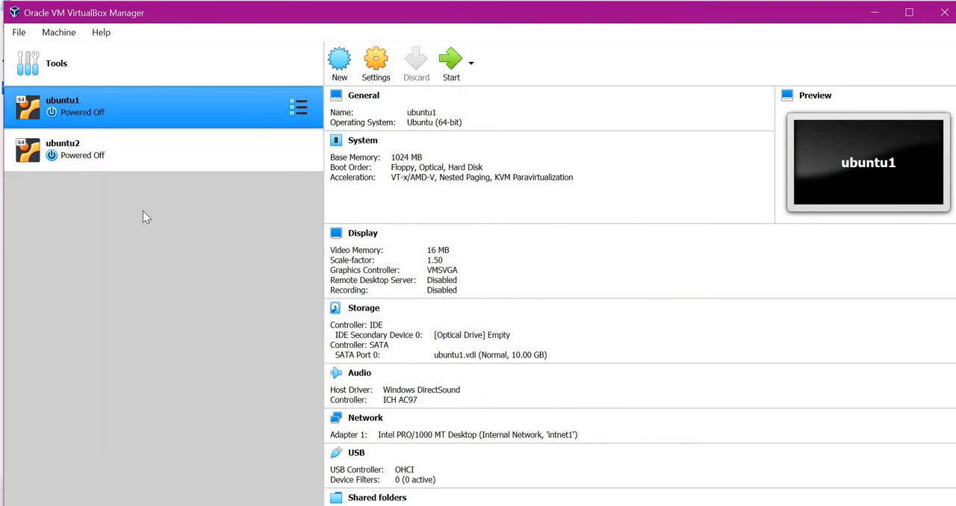
key(ctrl+s)
click(230, 197)
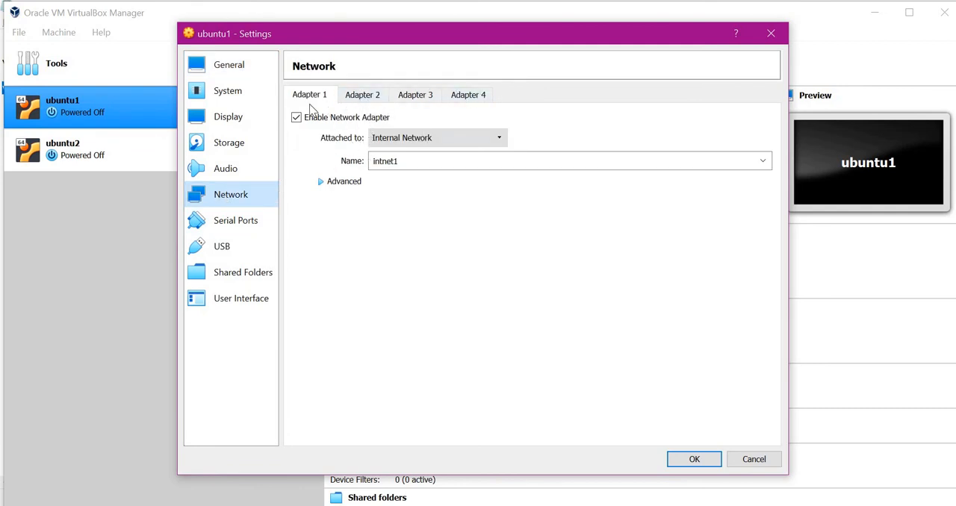
click(363, 97)
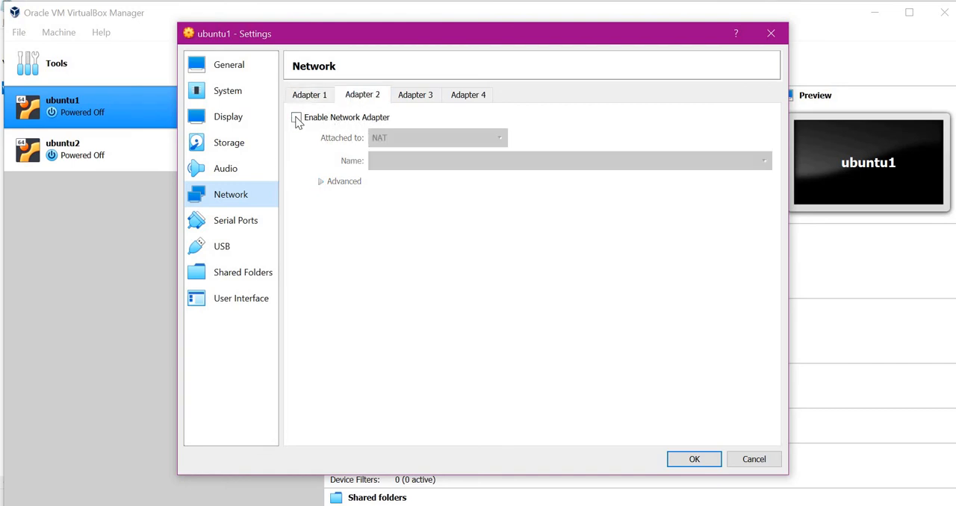
click(297, 118)
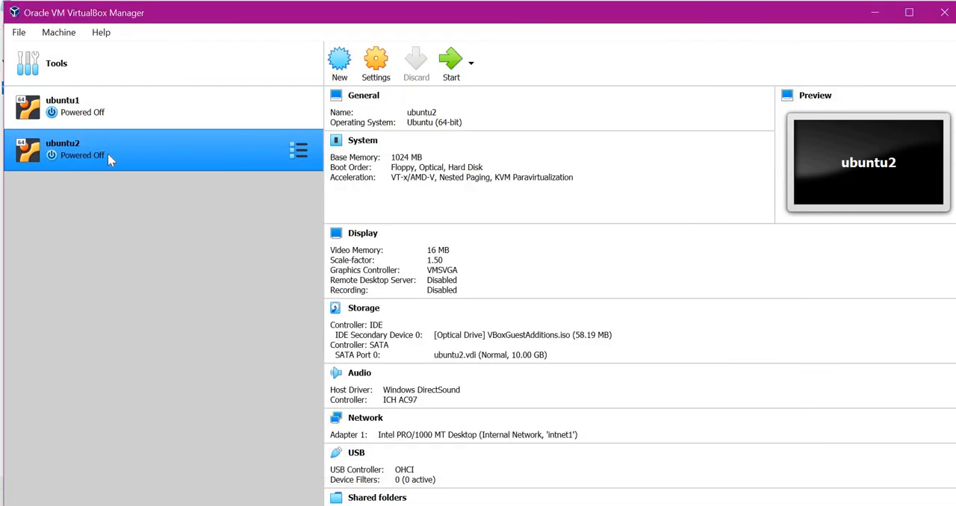
ctrl+click(123, 105)
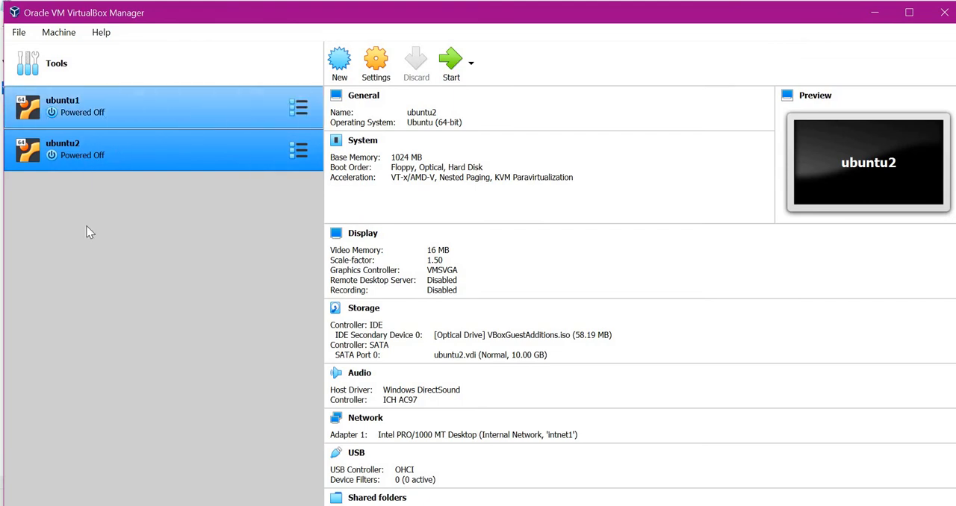
click(151, 137)
ctrl+click(112, 100)
ctrl+click(114, 112)
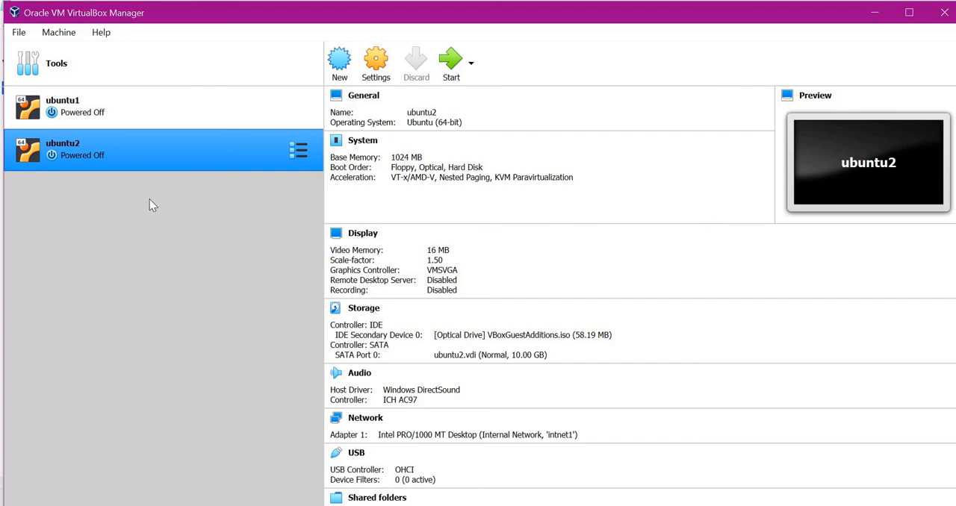
Start both ubuntu1 and ubuntu2 with a normal start.
click(108, 100)
right_click(109, 98)
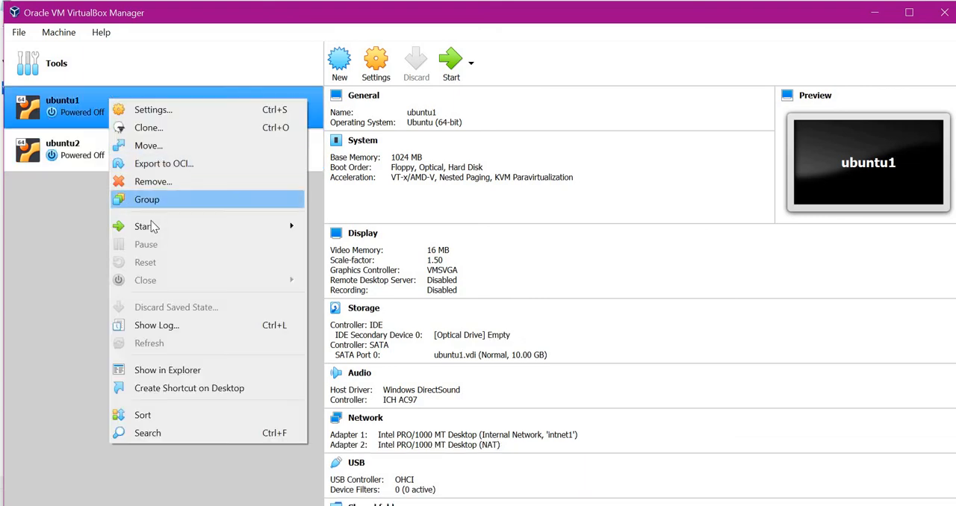
mouse_move(151, 224)
click(338, 226)
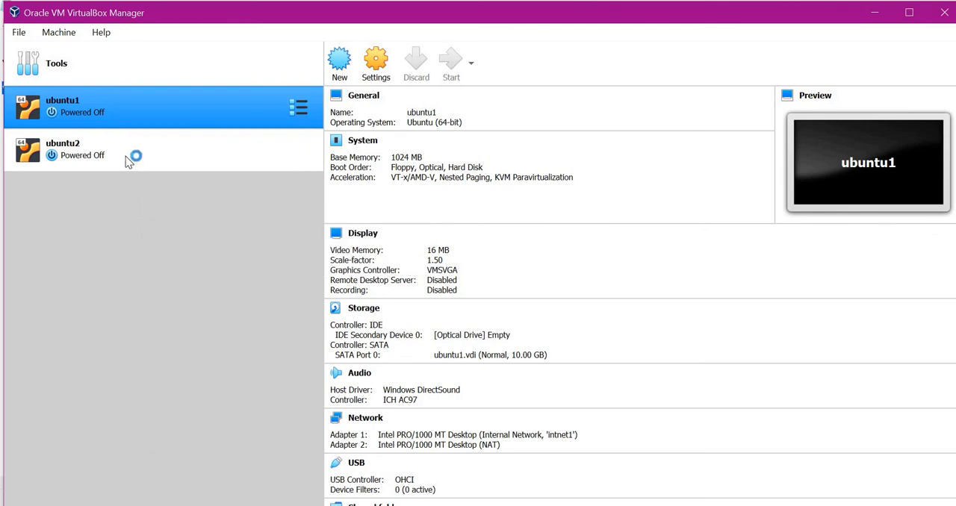
right_click(123, 152)
mouse_move(198, 283)
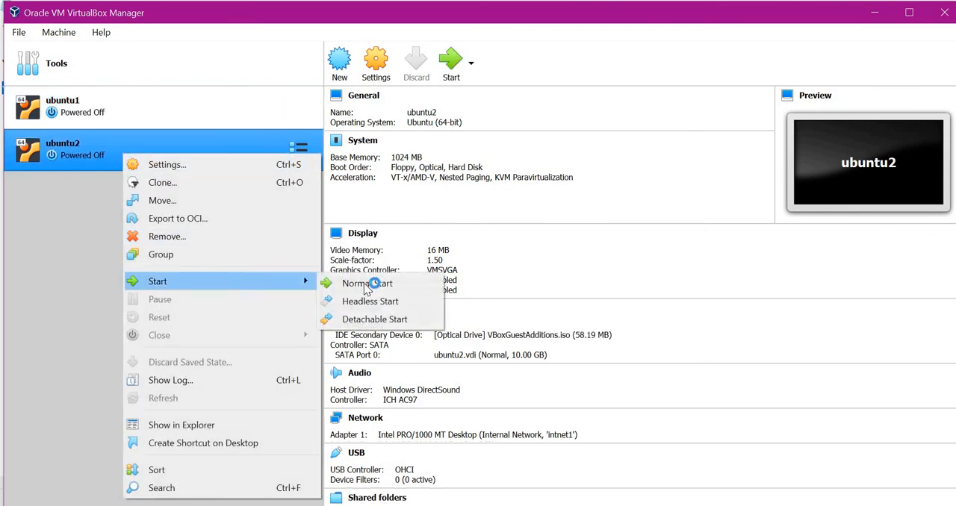
click(374, 282)
Open a terminal on the ubuntu1 desktop and run ip addr show.
drag(662, 12, 625, 11)
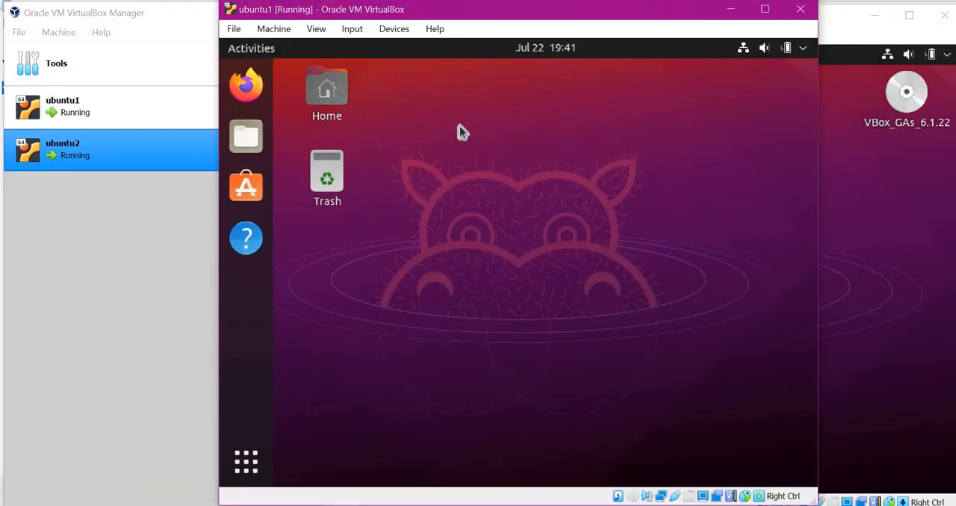
right_click(455, 127)
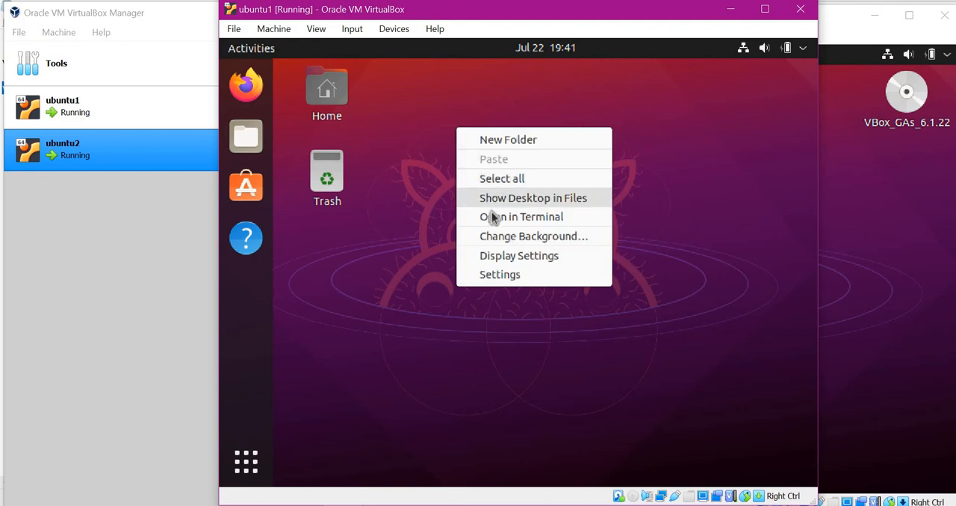
click(491, 215)
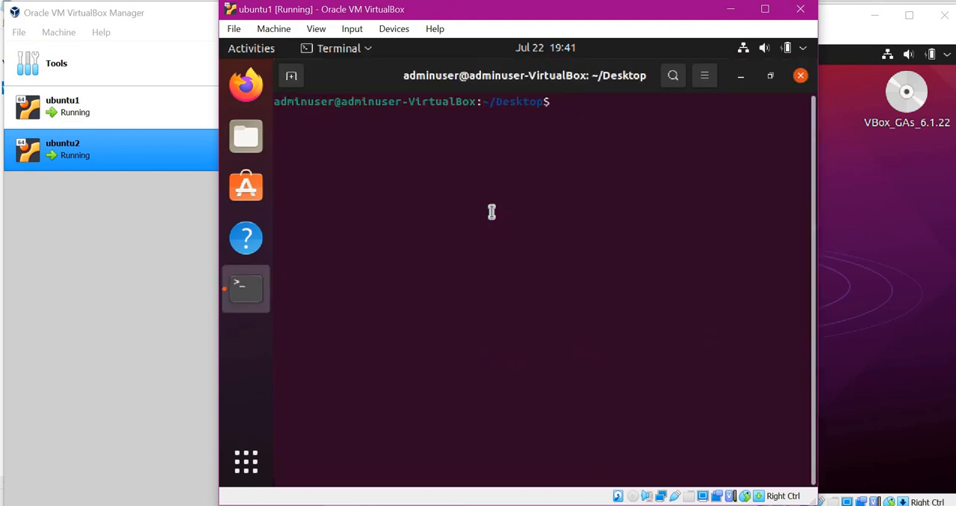
text(ip addr show)
key(Return)
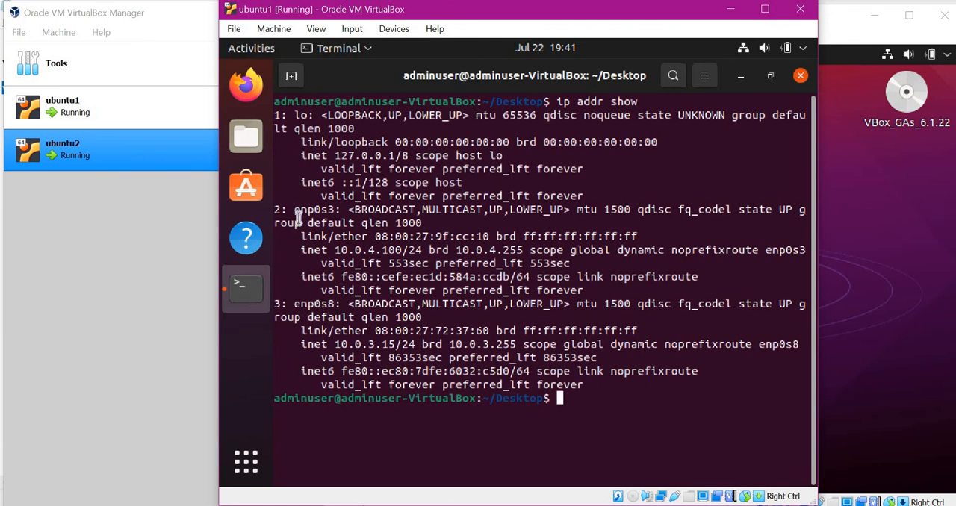
Examine the enp0s3 and enp0s8 interfaces and their IPv4 addresses in the ubuntu1 output.
drag(294, 210, 335, 210)
drag(294, 304, 337, 304)
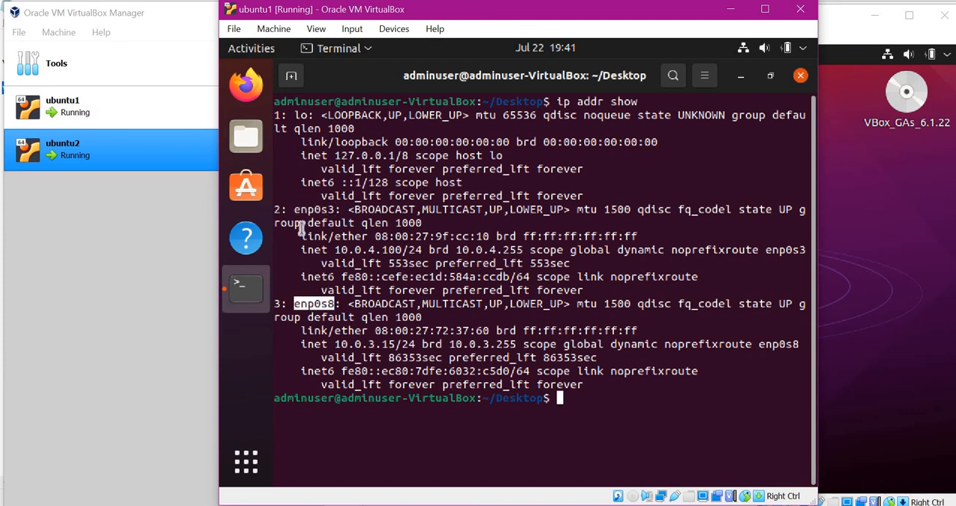
drag(299, 209, 360, 226)
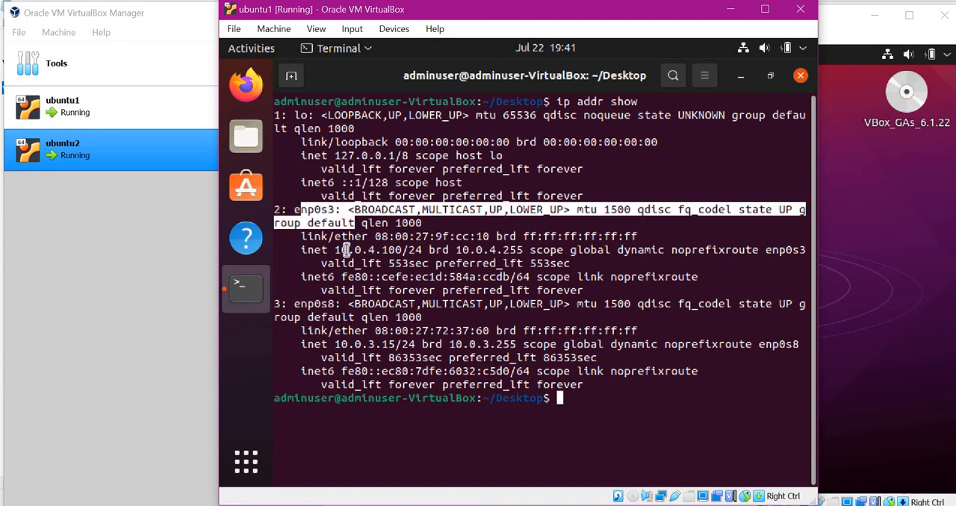
drag(301, 253, 423, 251)
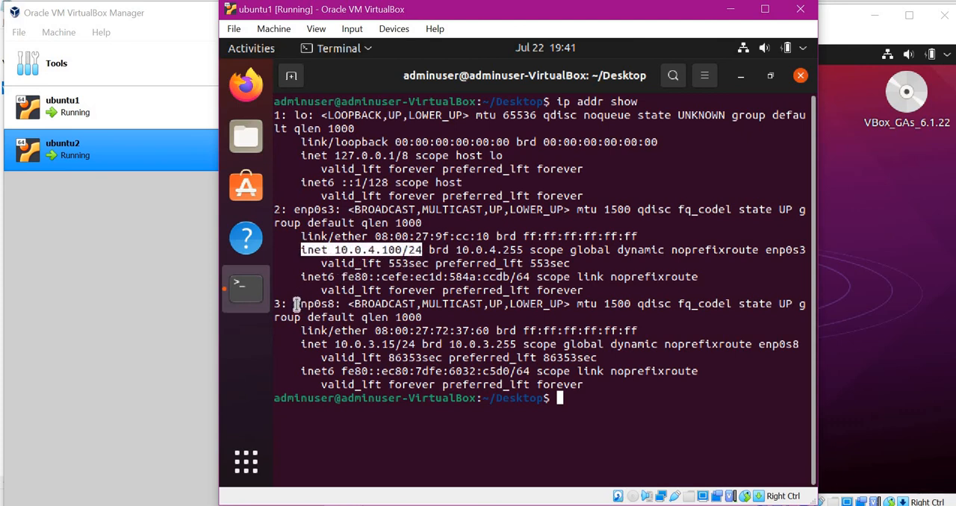
drag(329, 304, 295, 304)
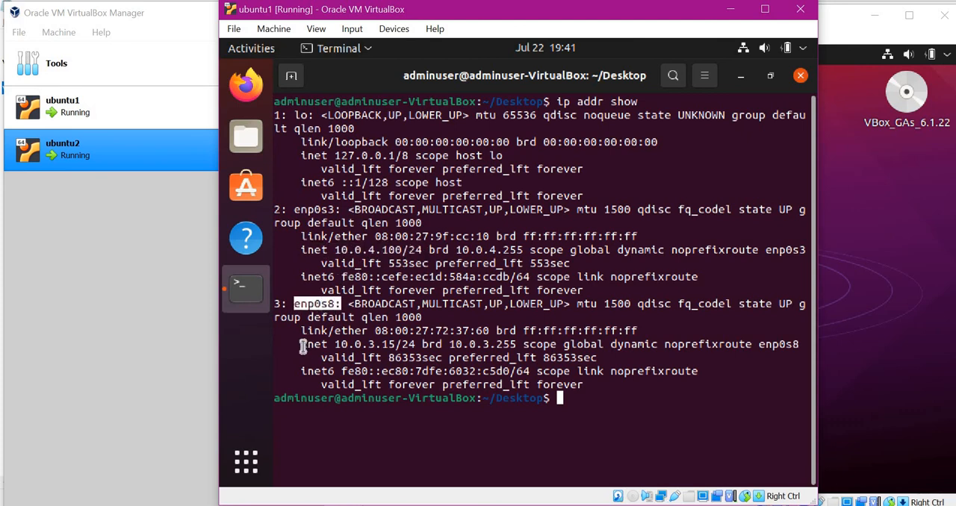
drag(339, 345, 419, 345)
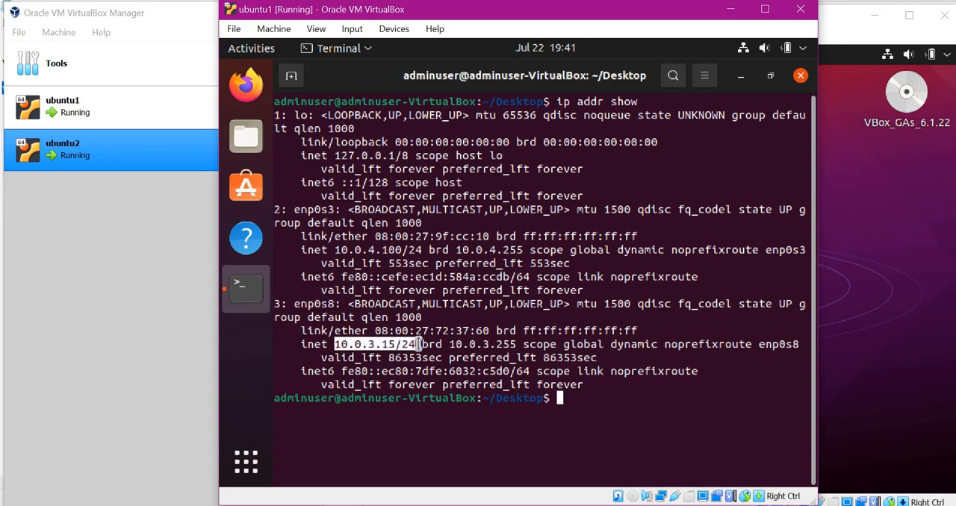
click(304, 348)
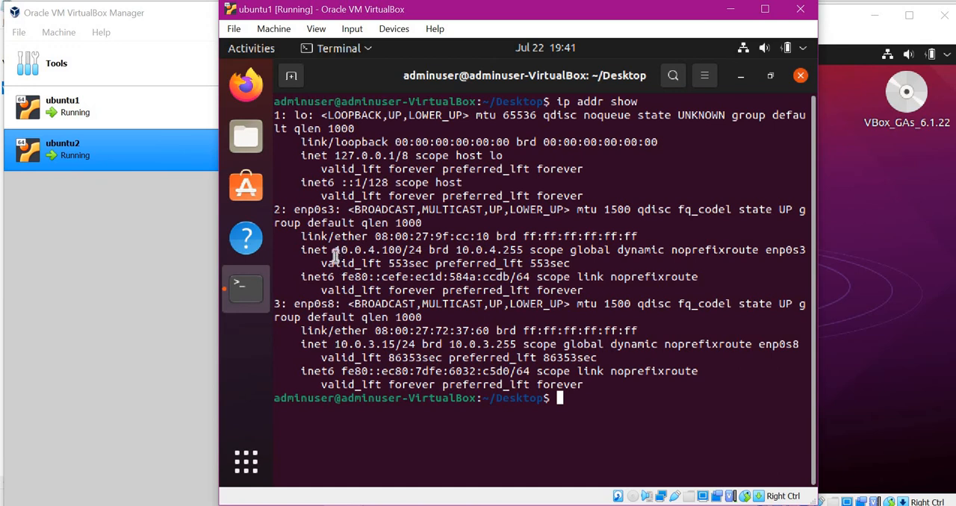
Highlight the IPv4 addresses of enp0s3 and enp0s8 in ubuntu1's ip addr show output.
drag(301, 250, 427, 254)
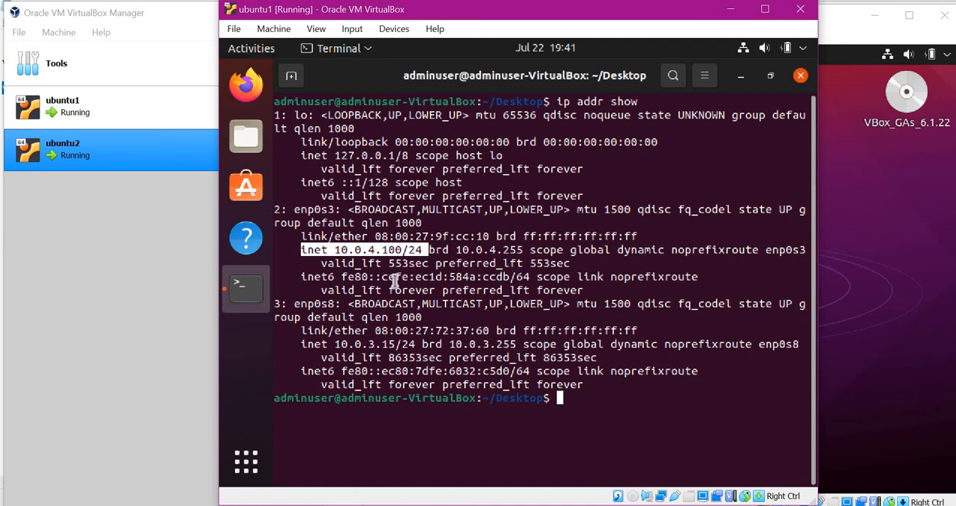
drag(302, 346, 417, 344)
click(302, 344)
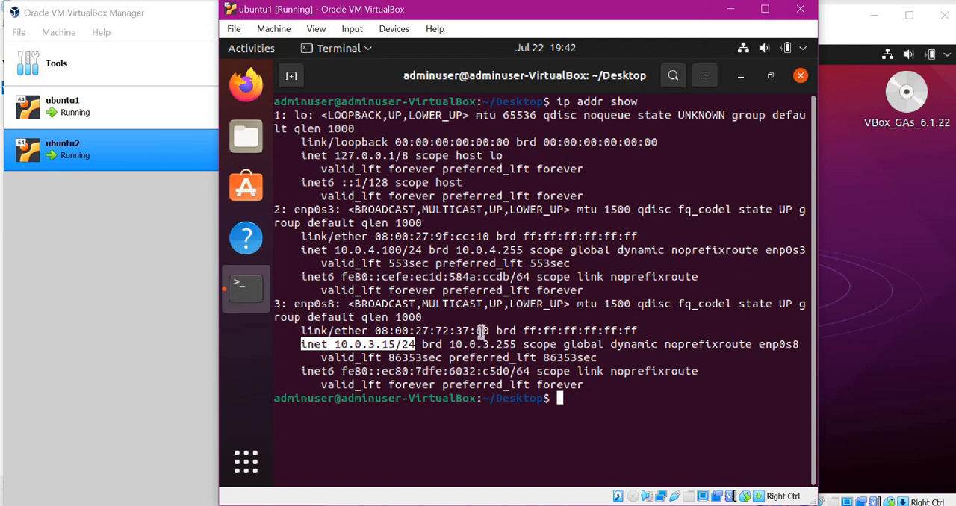
Maximize the ubuntu1 window, ping ubuntu2 at 10.0.4.101 from its terminal, and stop the ping after several replies.
drag(568, 10, 484, 0)
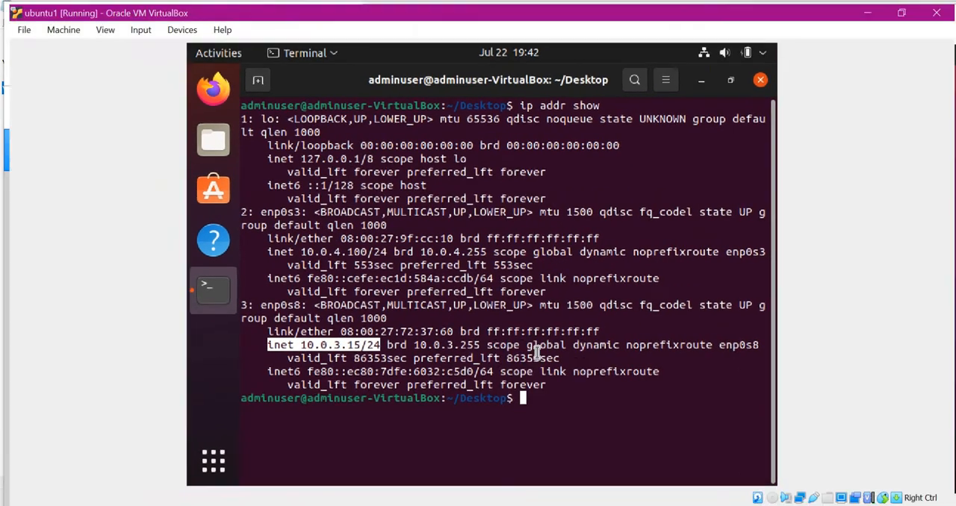
click(571, 405)
text(ping)
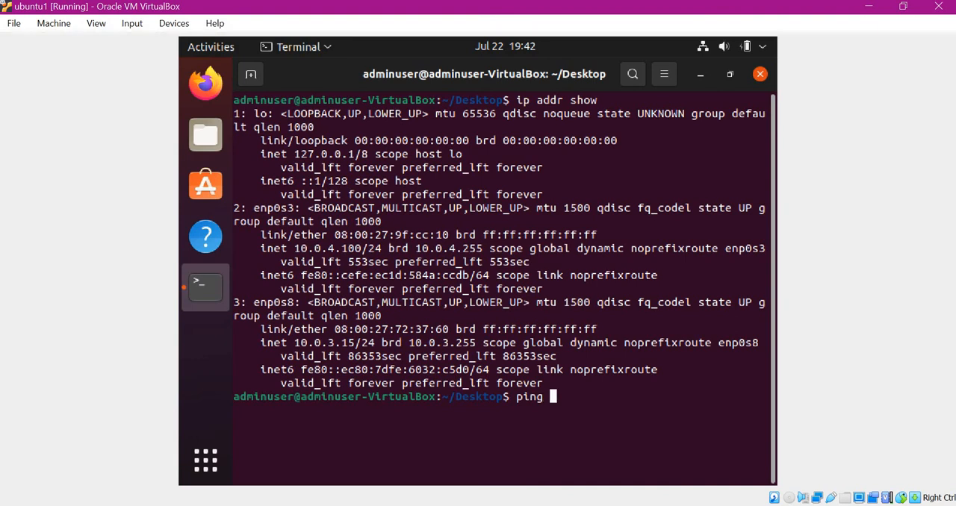
text( 10.0.4.101)
key(Return)
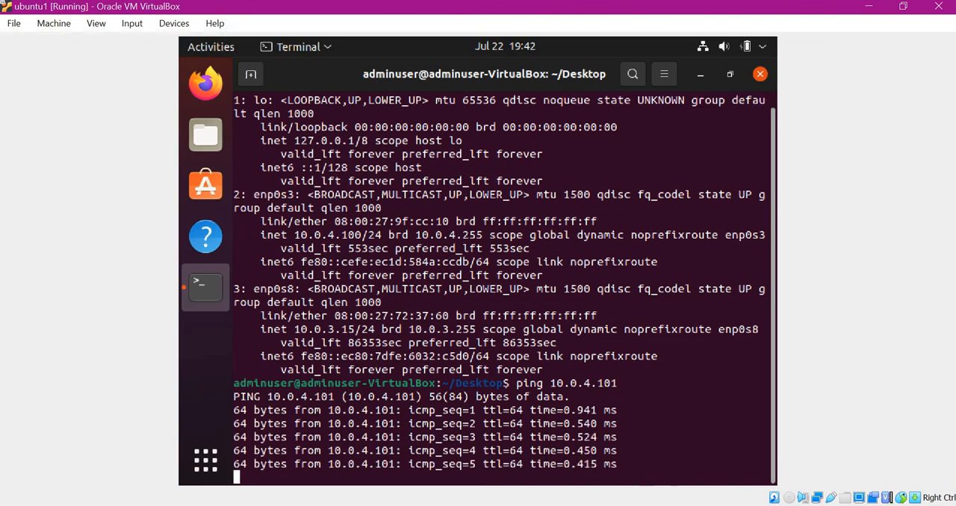
key(ctrl+c)
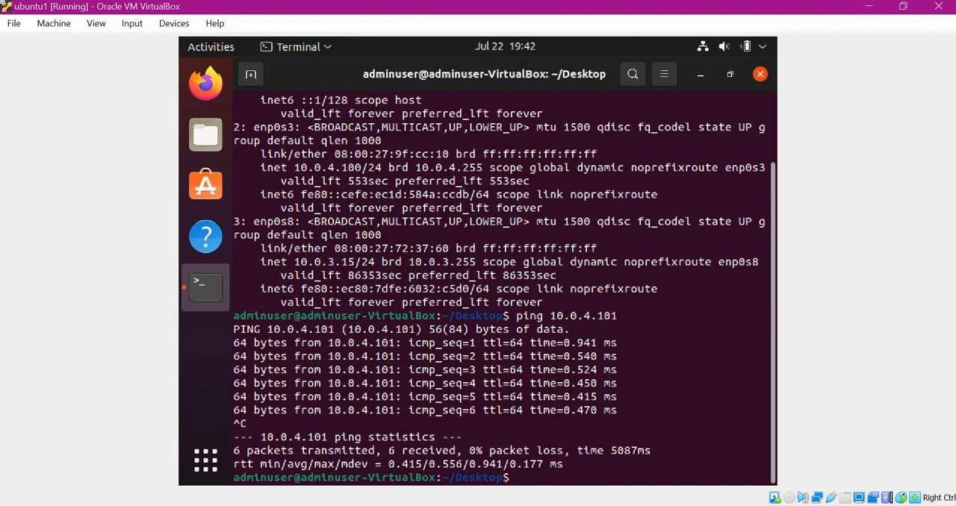
Ping the host at 192.168.0.104 from the ubuntu1 terminal and stop the ping after several replies.
key(Return)
key(Return)
text(ping )
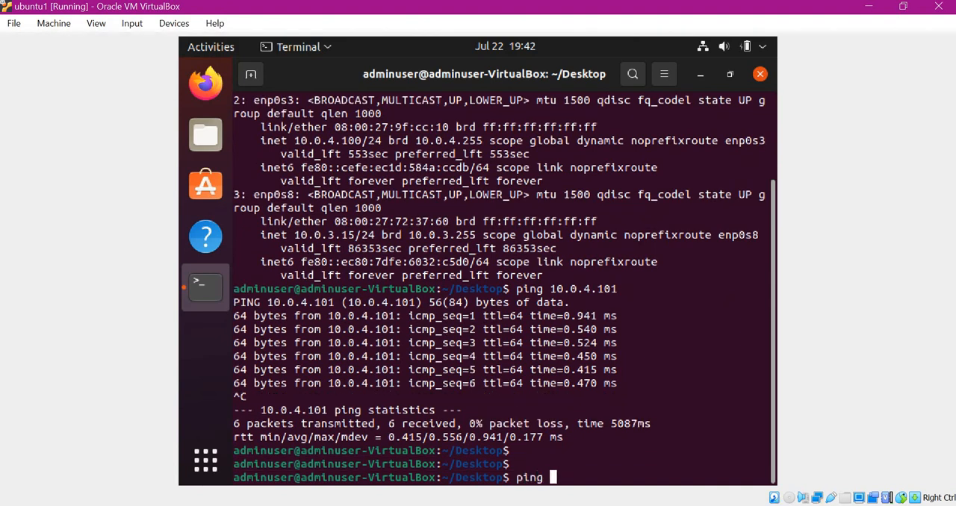
text(192.168.0.1)
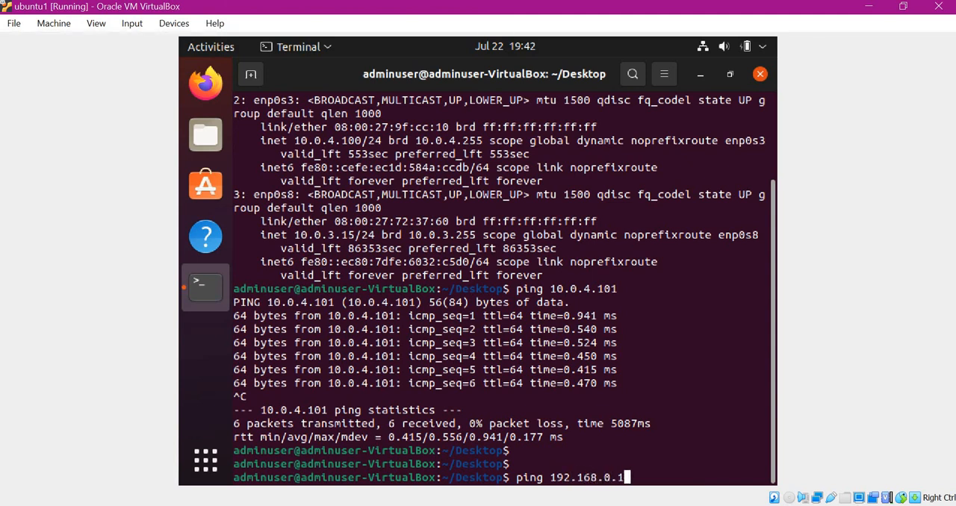
text(04)
key(Return)
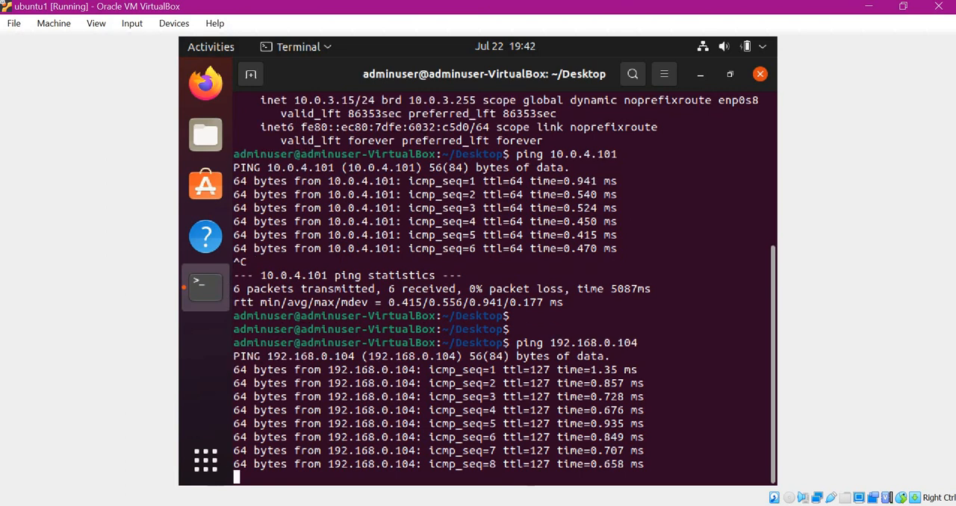
key(ctrl+c)
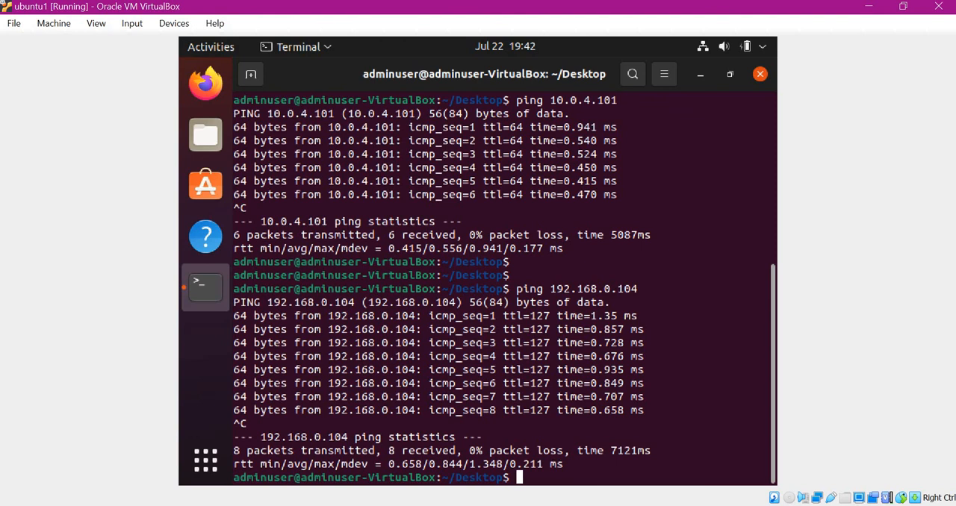
Switch to ubuntu2, open a terminal on its desktop, ping ubuntu1 at 10.0.4.100, and stop the ping after several replies.
mouse_move(687, 490)
click(689, 445)
right_click(568, 160)
click(605, 246)
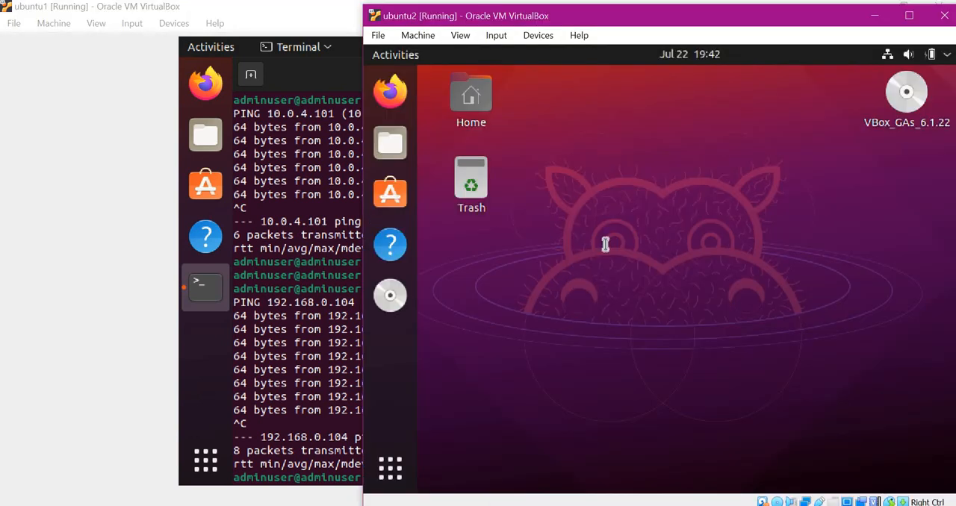
text(ping 10)
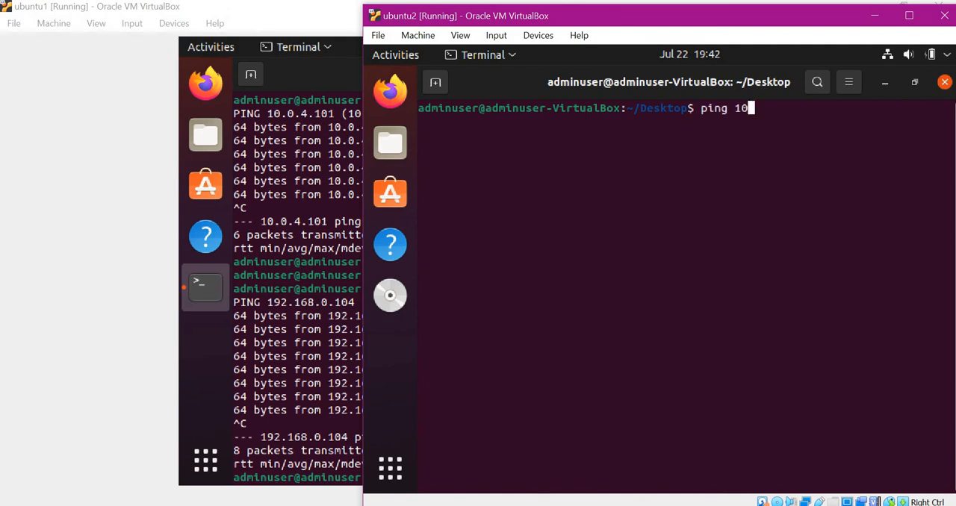
text(.0.4.100)
key(Return)
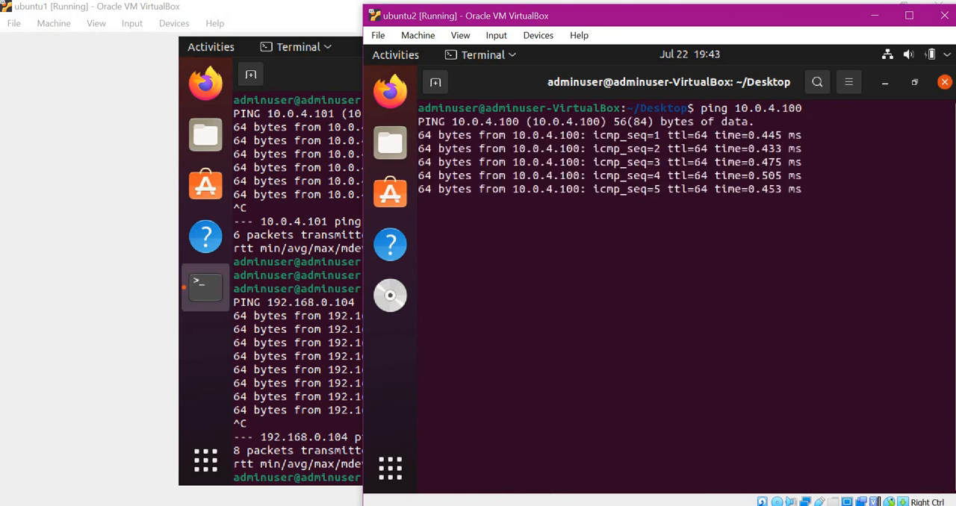
key(ctrl+c)
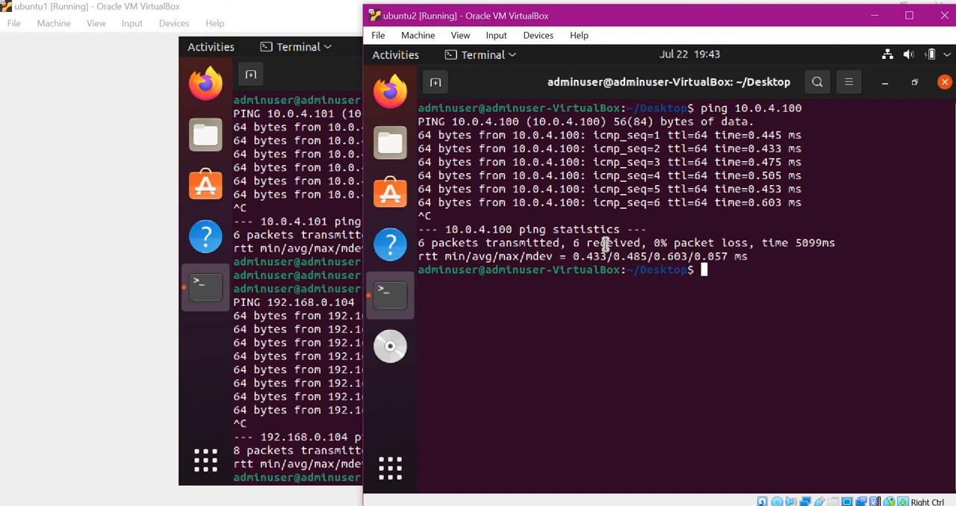
Try to ping the host at 192.168.0.104 from the ubuntu2 terminal.
text(ping )
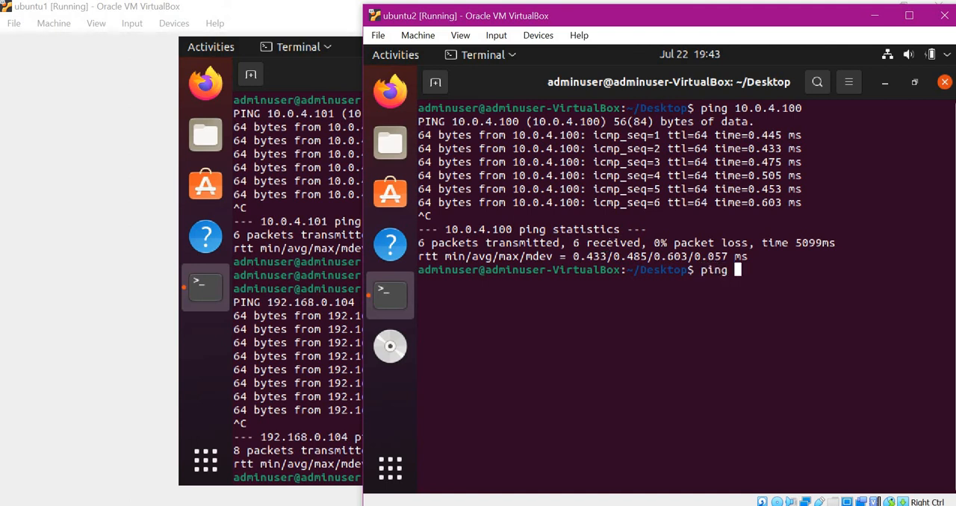
text(192.168.0)
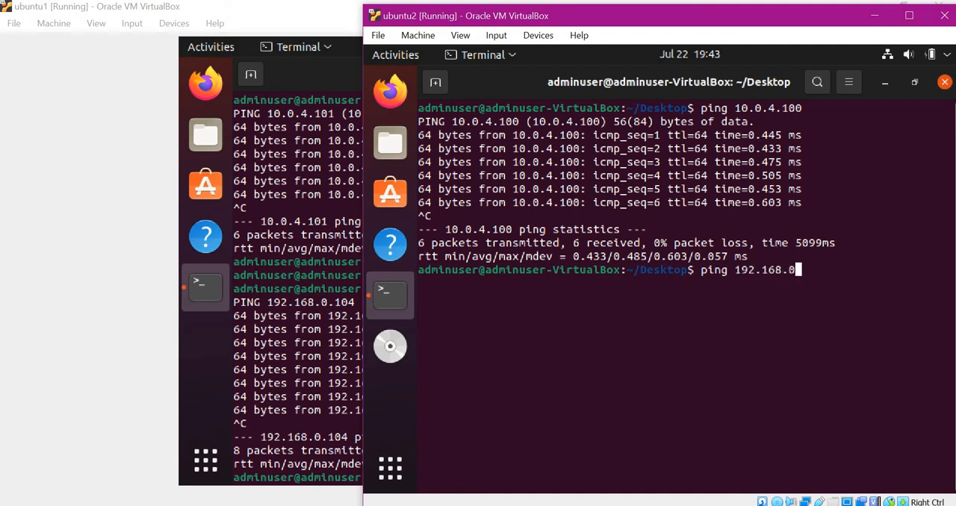
text(.104)
key(Return)
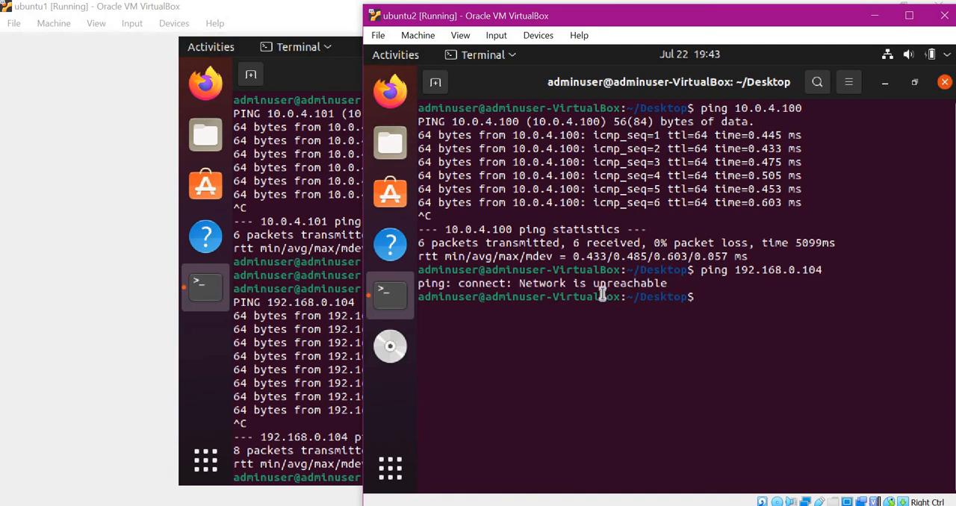
Highlight the response to the host ping in the ubuntu2 terminal, and clear the selection.
drag(423, 284, 663, 284)
click(669, 290)
drag(419, 282, 666, 283)
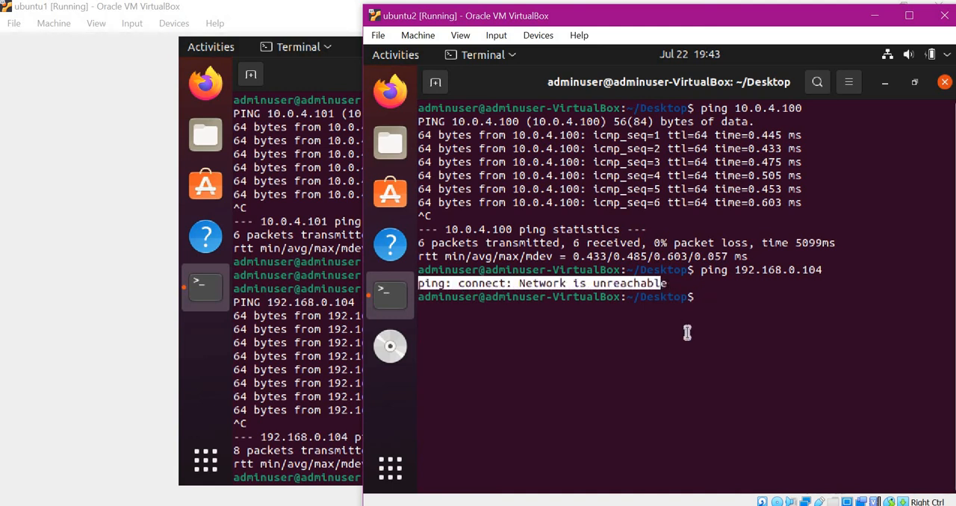
click(692, 333)
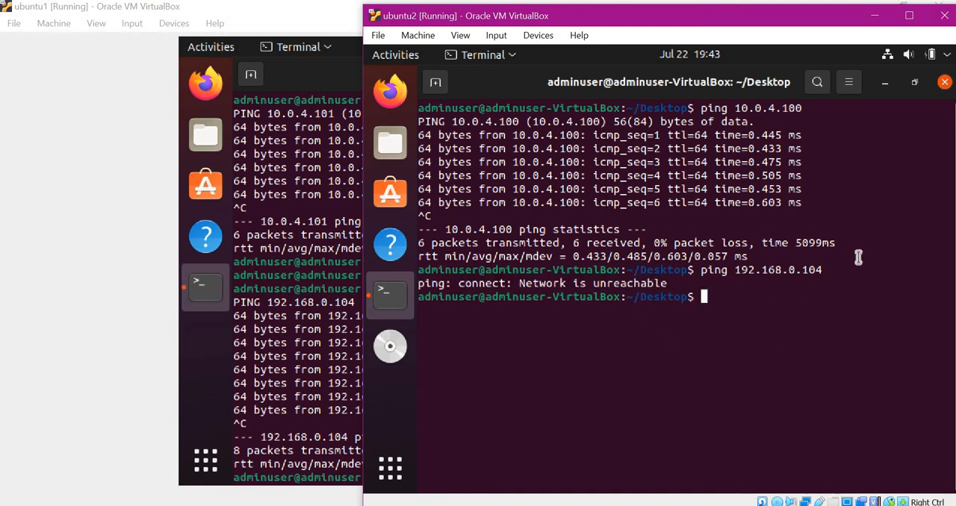
Return to ubuntu1, launch Firefox and load google.com to test internet access.
click(306, 349)
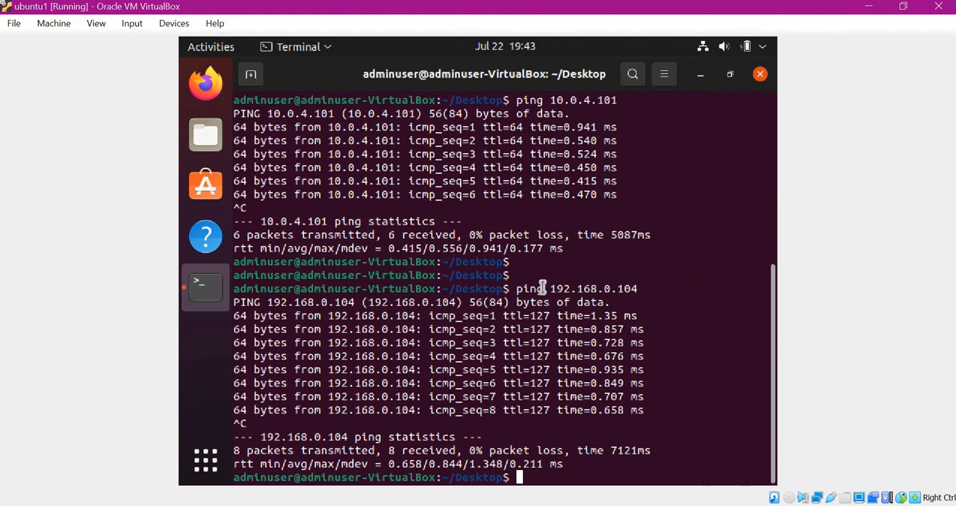
click(206, 83)
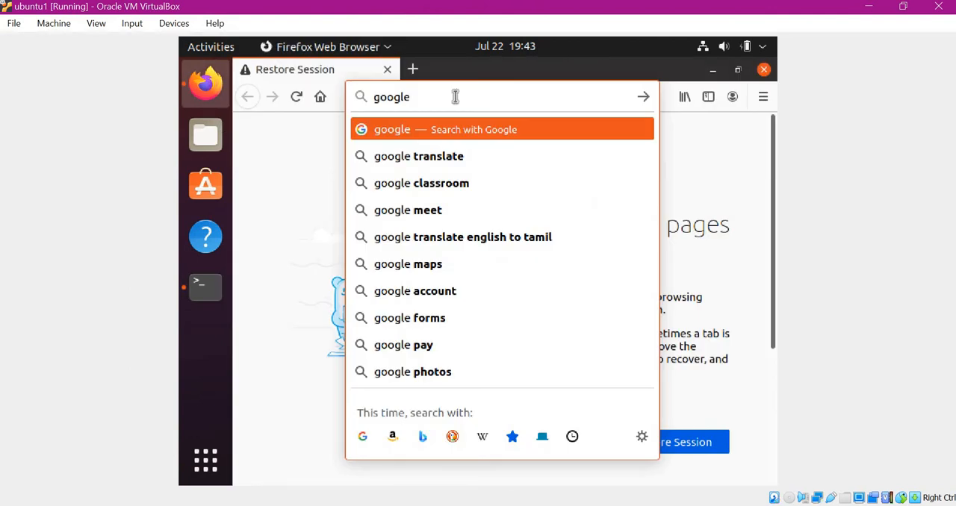
text(.com)
key(Return)
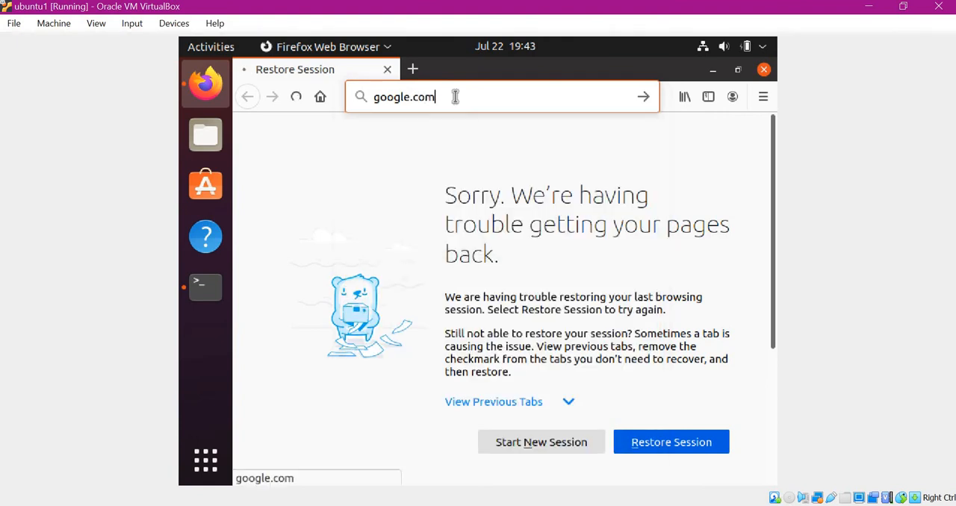